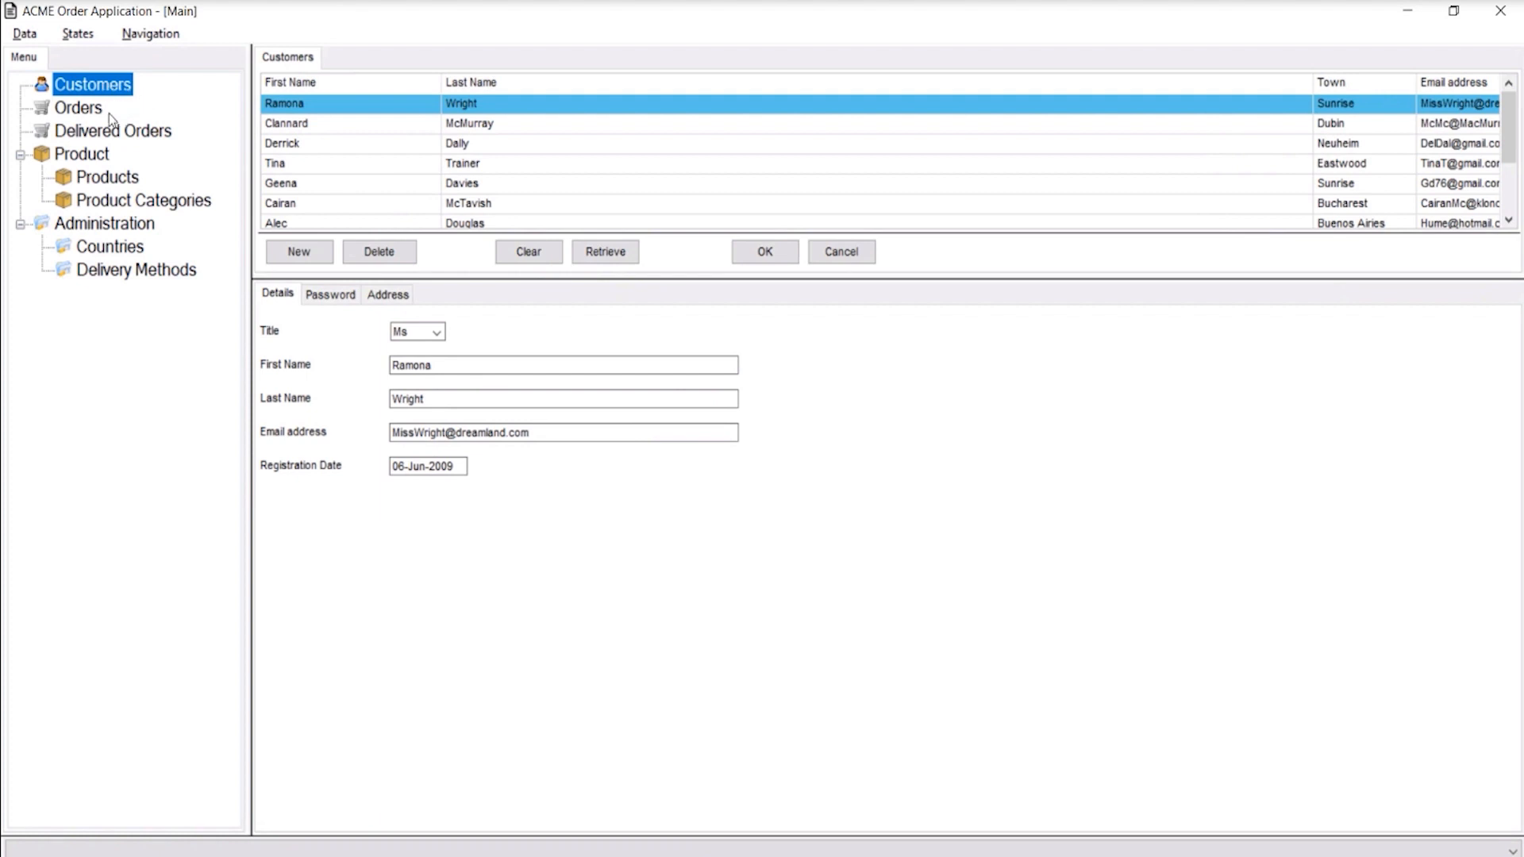
# Open the Orders overview and the data options in the legacy ACME Order Application
pyautogui.click(77, 109)
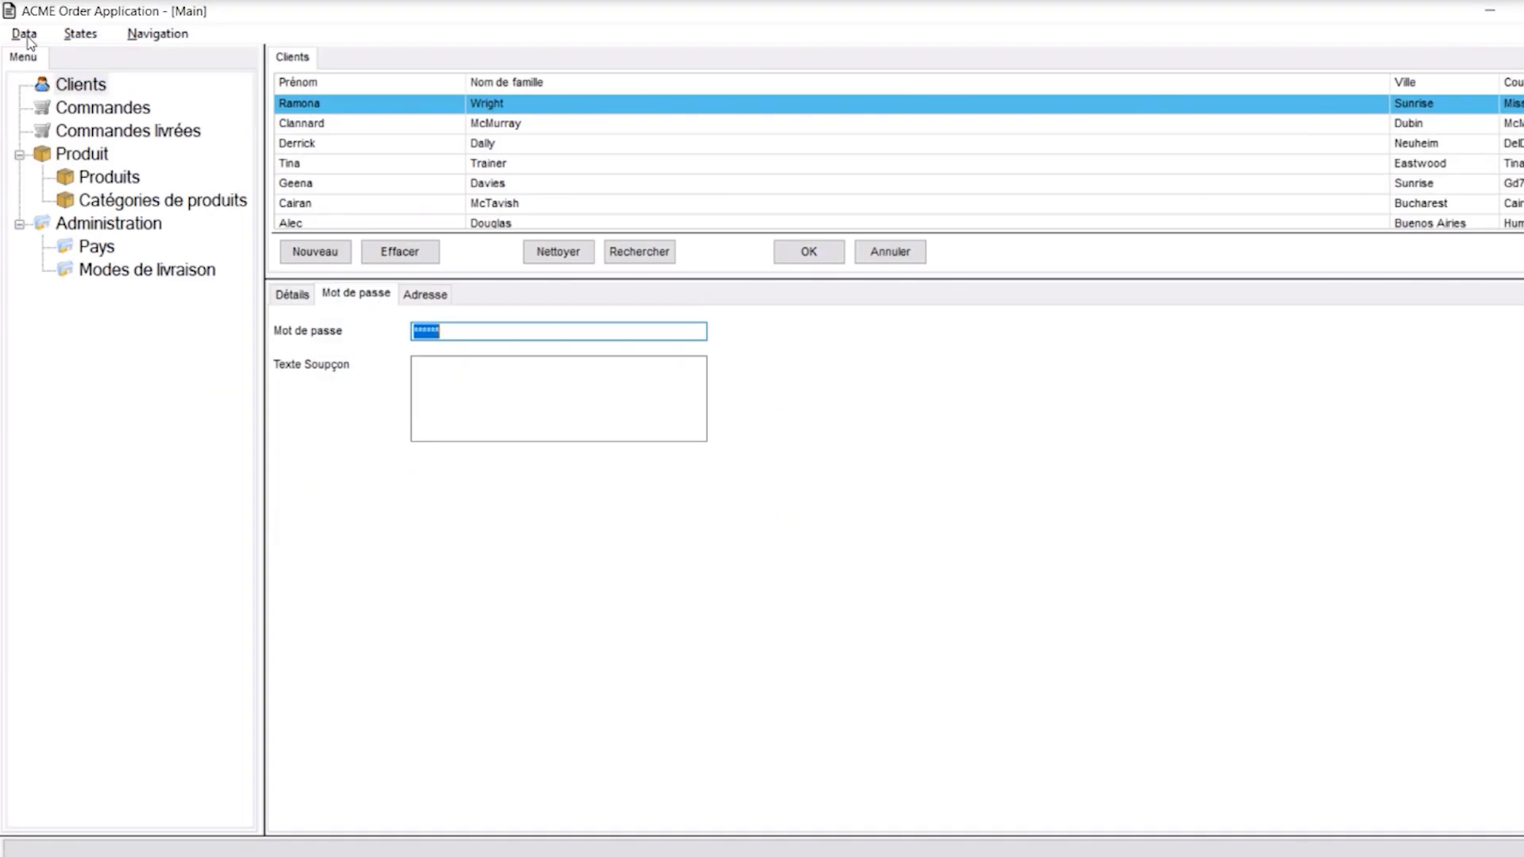
pyautogui.click(24, 34)
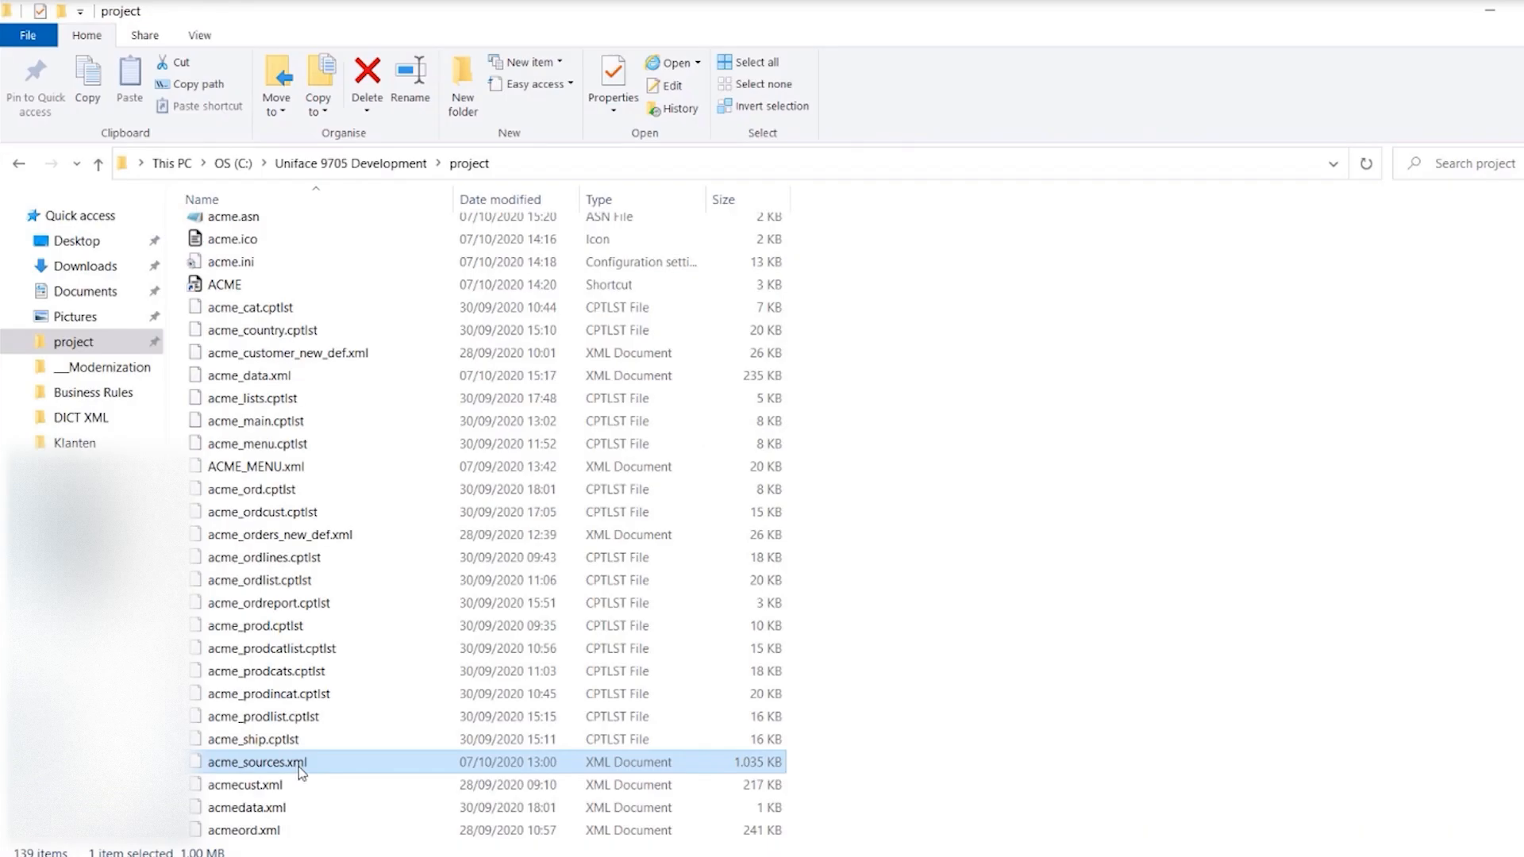
# Open acme_sources.xml from the project folder in Notepad++ and examine the exported Uniface source definitions
pyautogui.rightClick(298, 767)
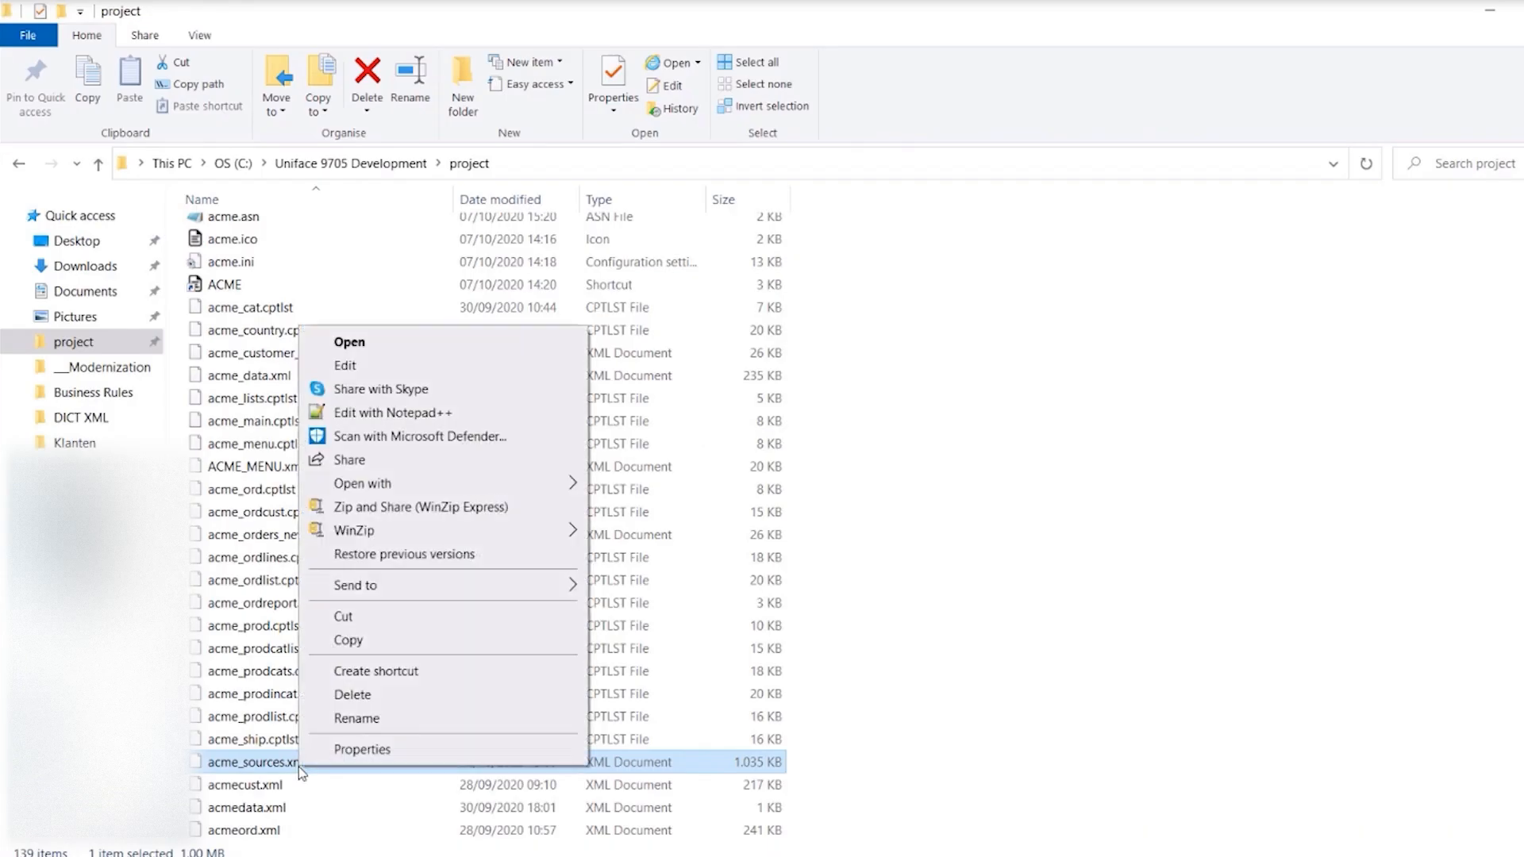
pyautogui.click(383, 422)
pyautogui.scroll(-10, 762, 445)
pyautogui.scroll(10, 762, 445)
pyautogui.scroll(-20, 762, 444)
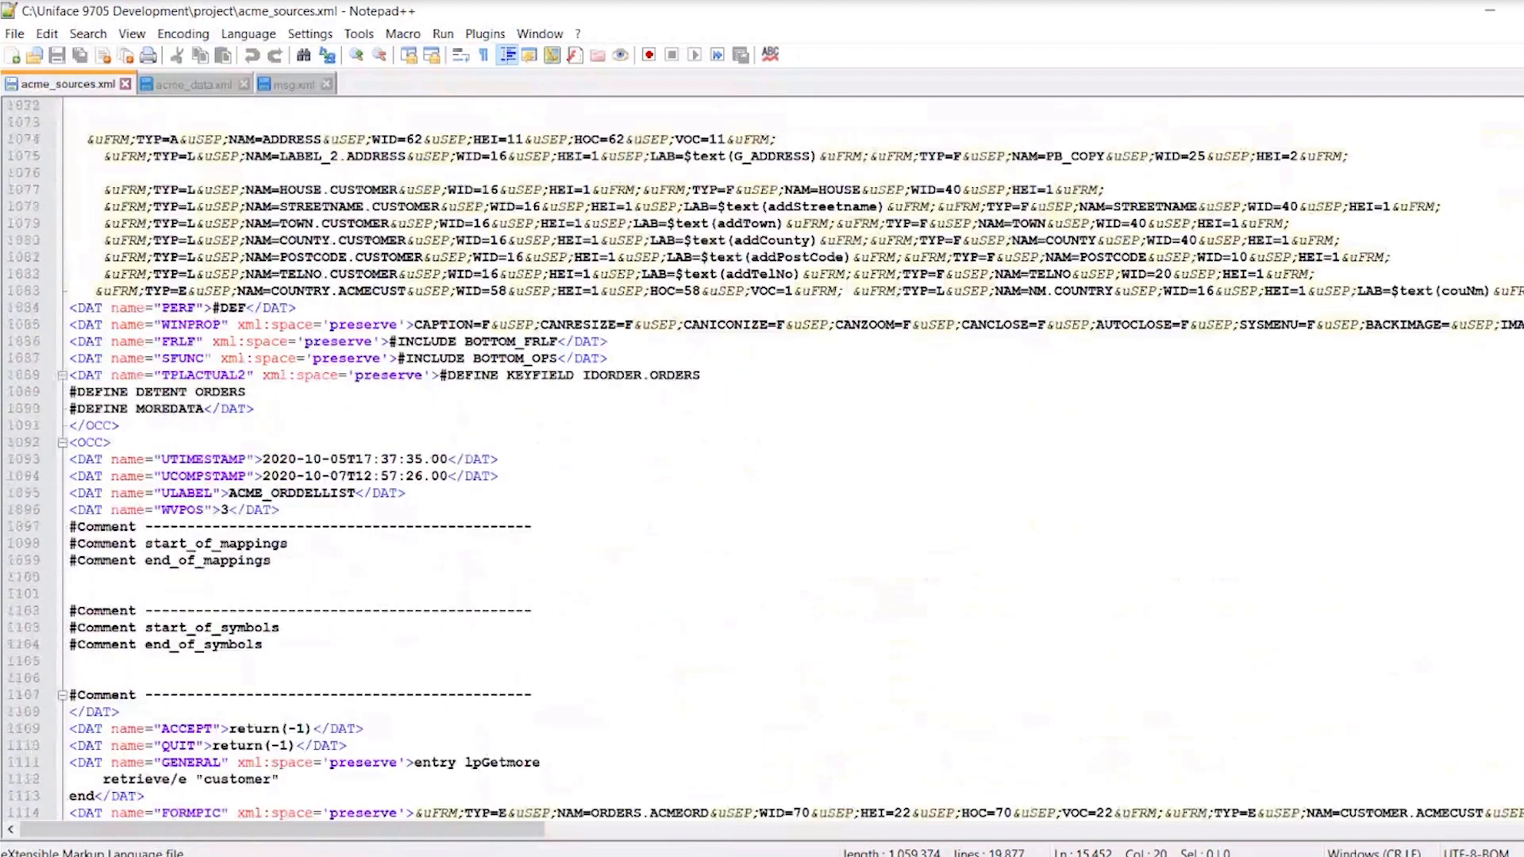
pyautogui.scroll(17, 762, 444)
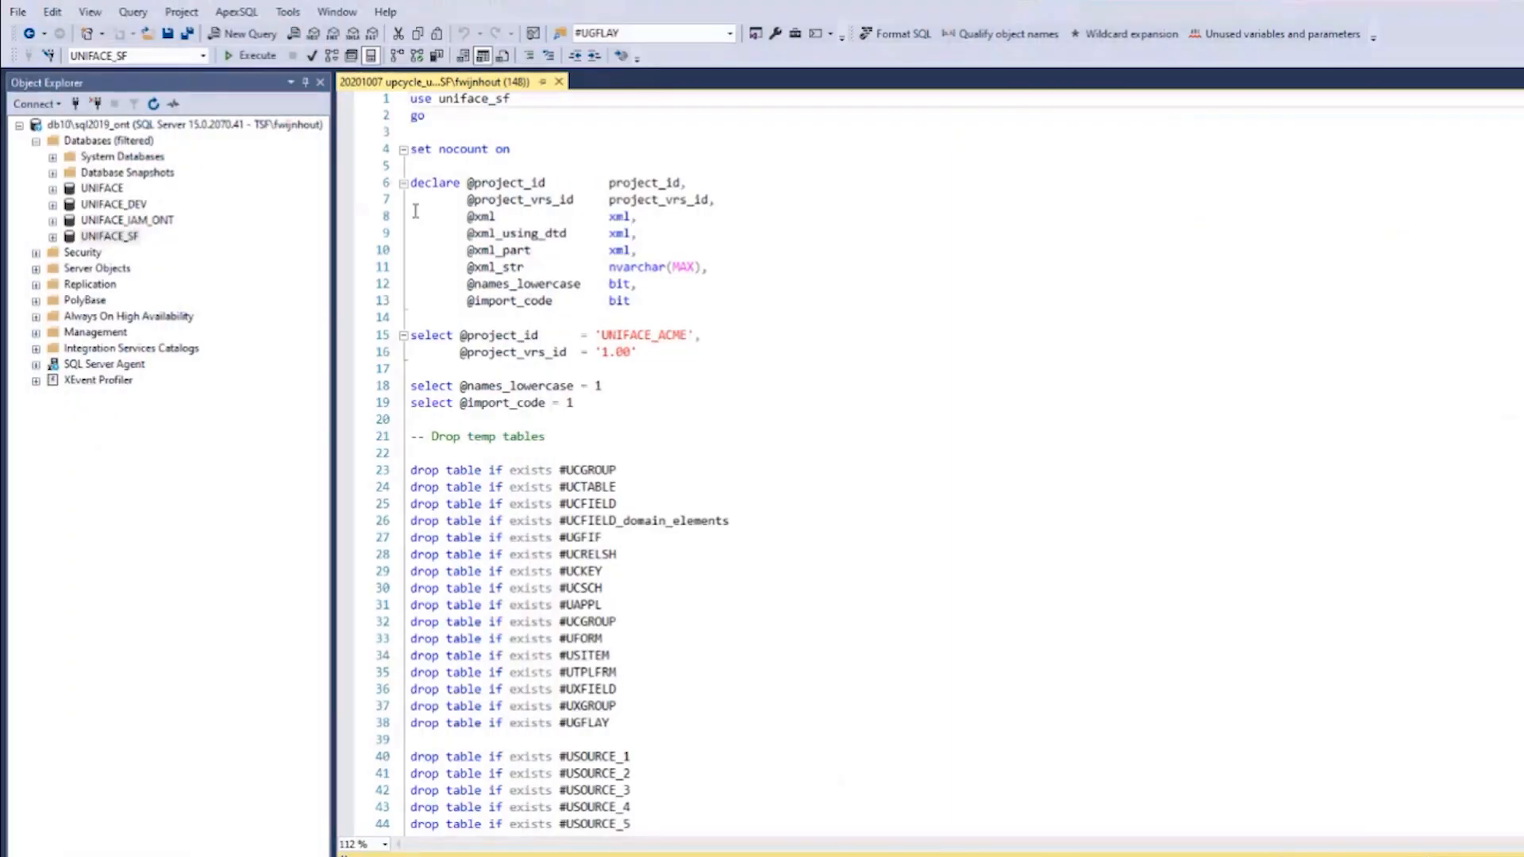
# Switch to SQL Server Management Studio, execute the upcycle script for project UNIFACE_ACME 1.00 on UNIFACE_SF, and review its code
pyautogui.click(250, 55)
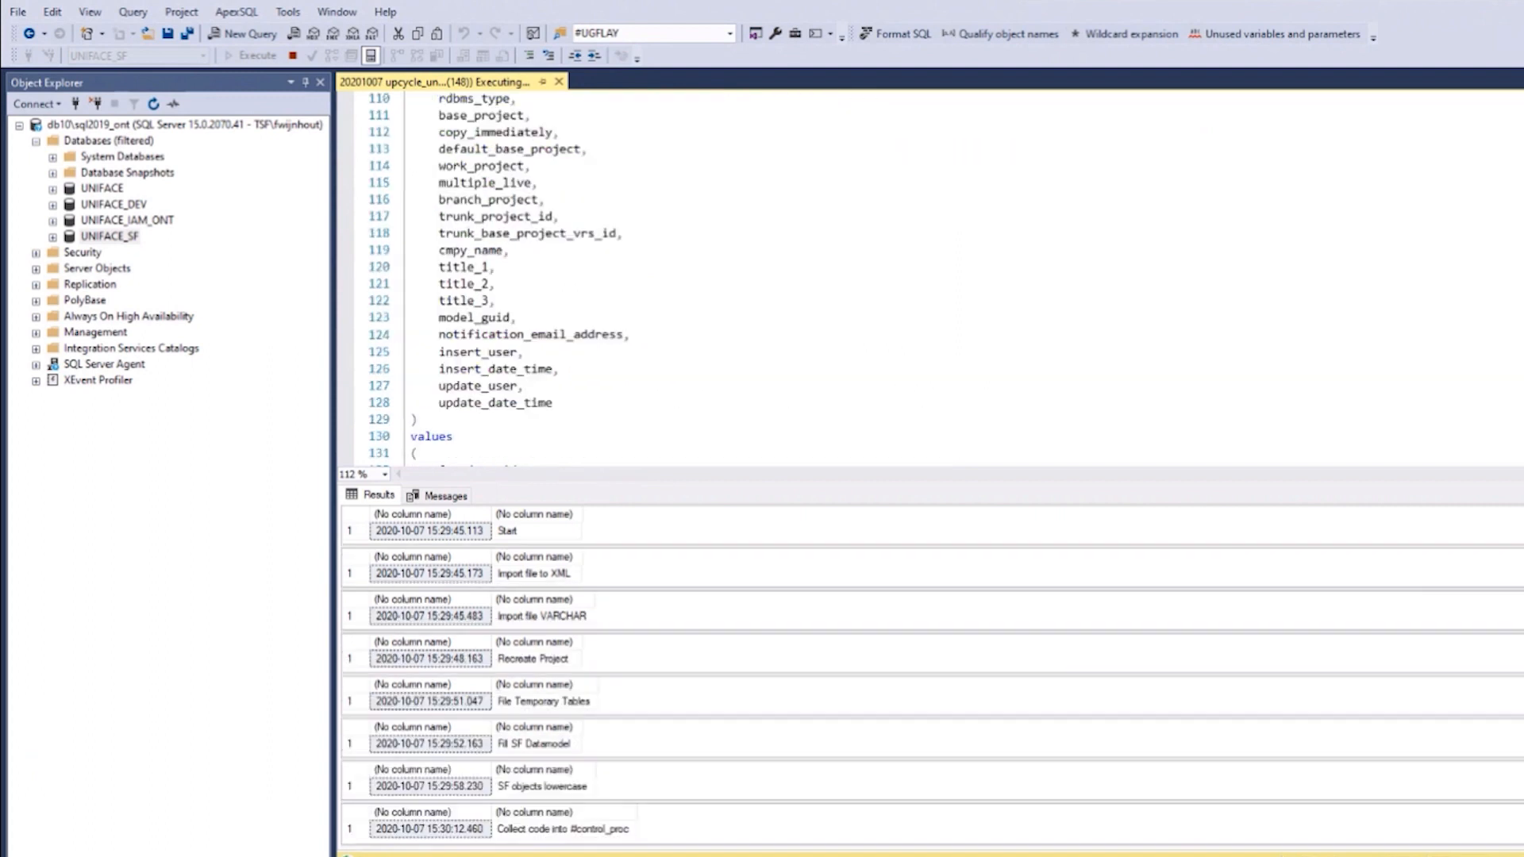
pyautogui.scroll(-20, 929, 277)
pyautogui.scroll(-20, 929, 278)
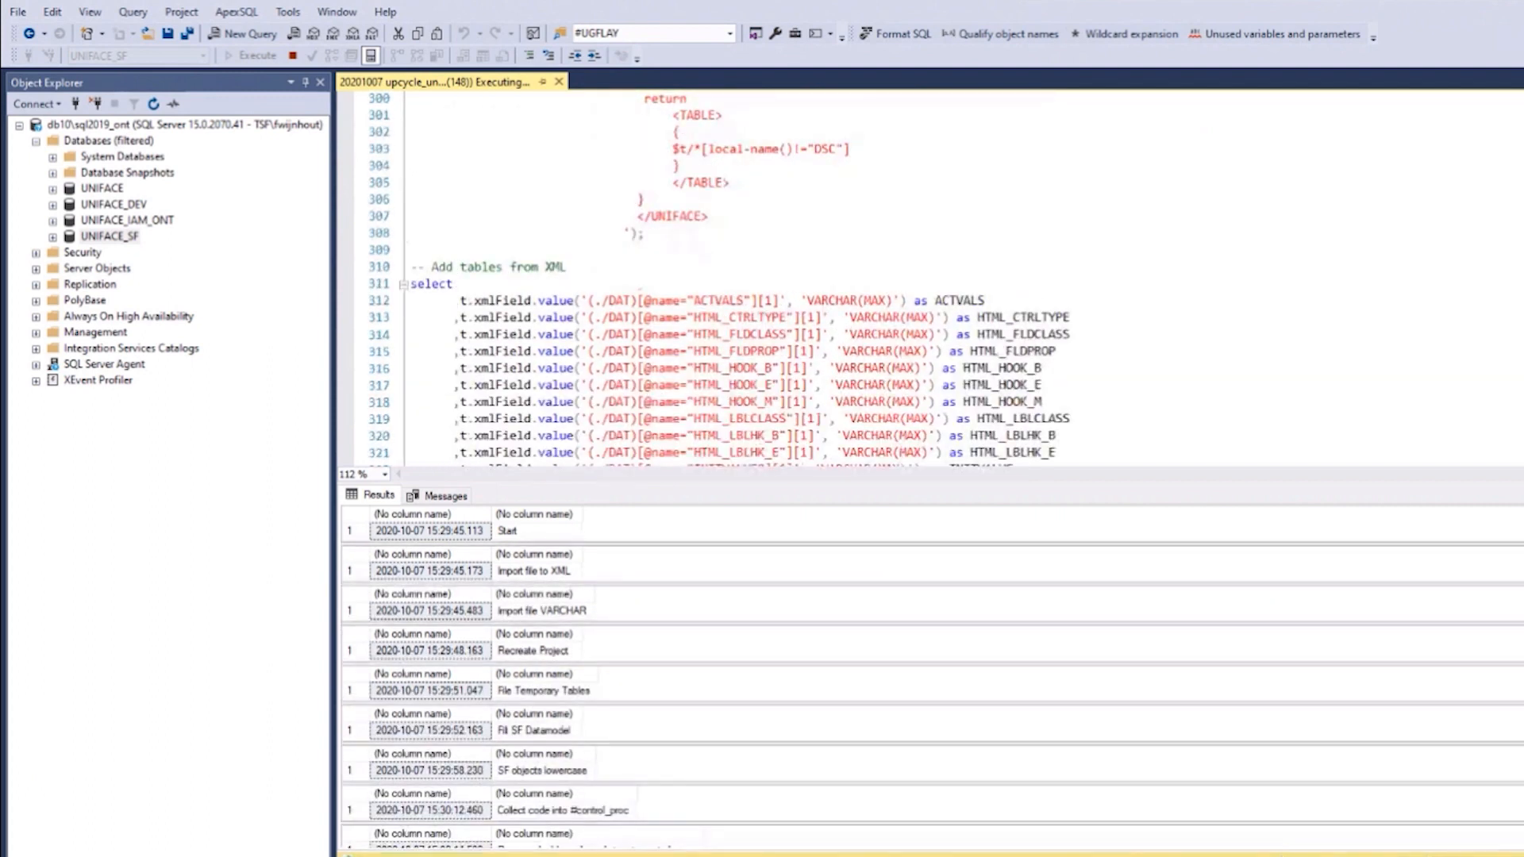
pyautogui.scroll(-20, 928, 278)
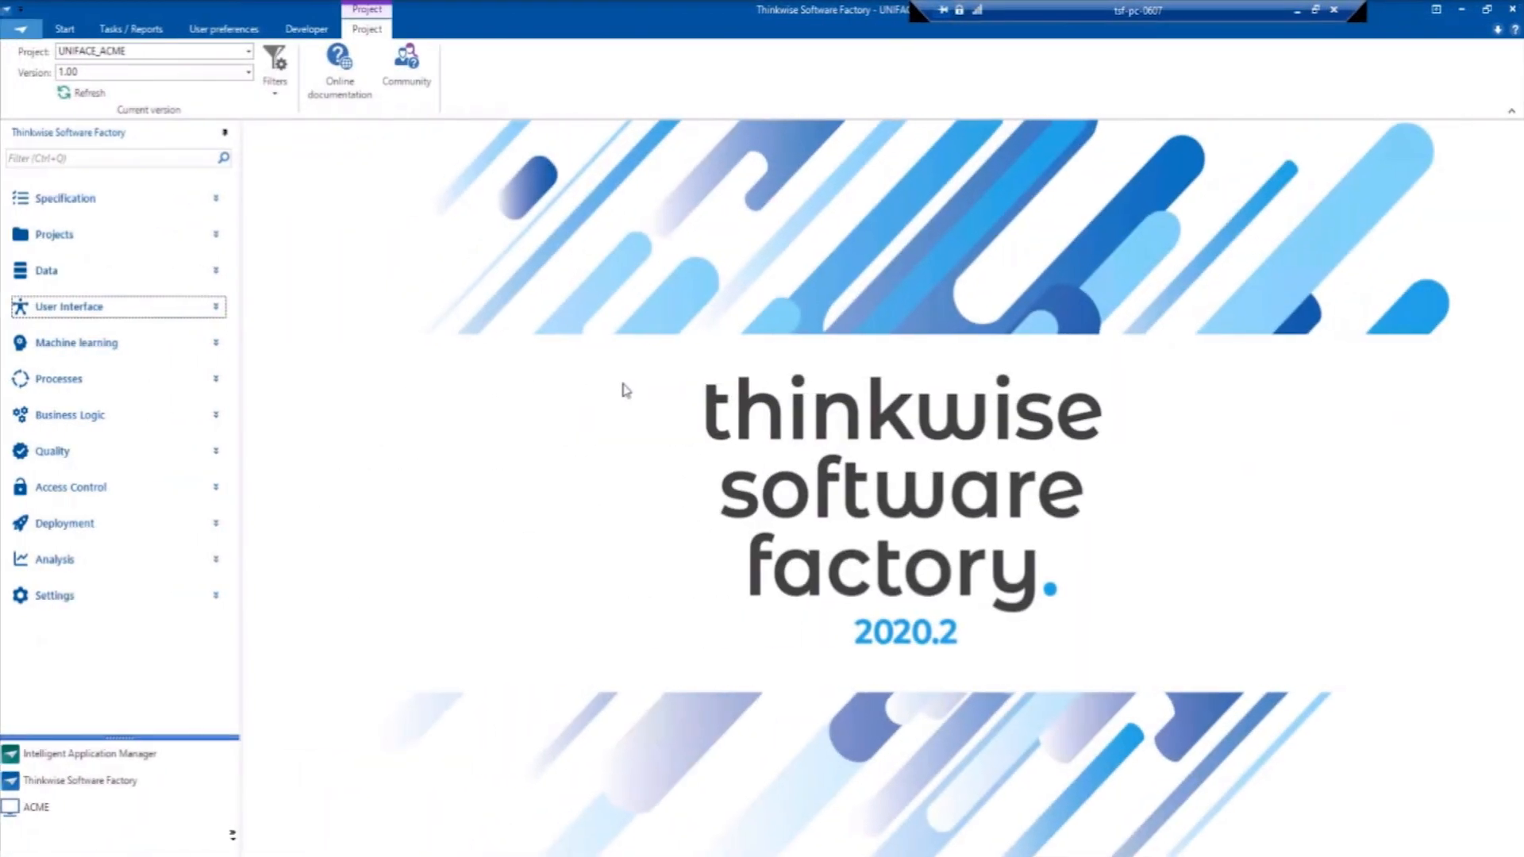
# Switch to Thinkwise Software Factory and review the form components and prefilters of the orders subject
pyautogui.click(71, 308)
pyautogui.click(43, 384)
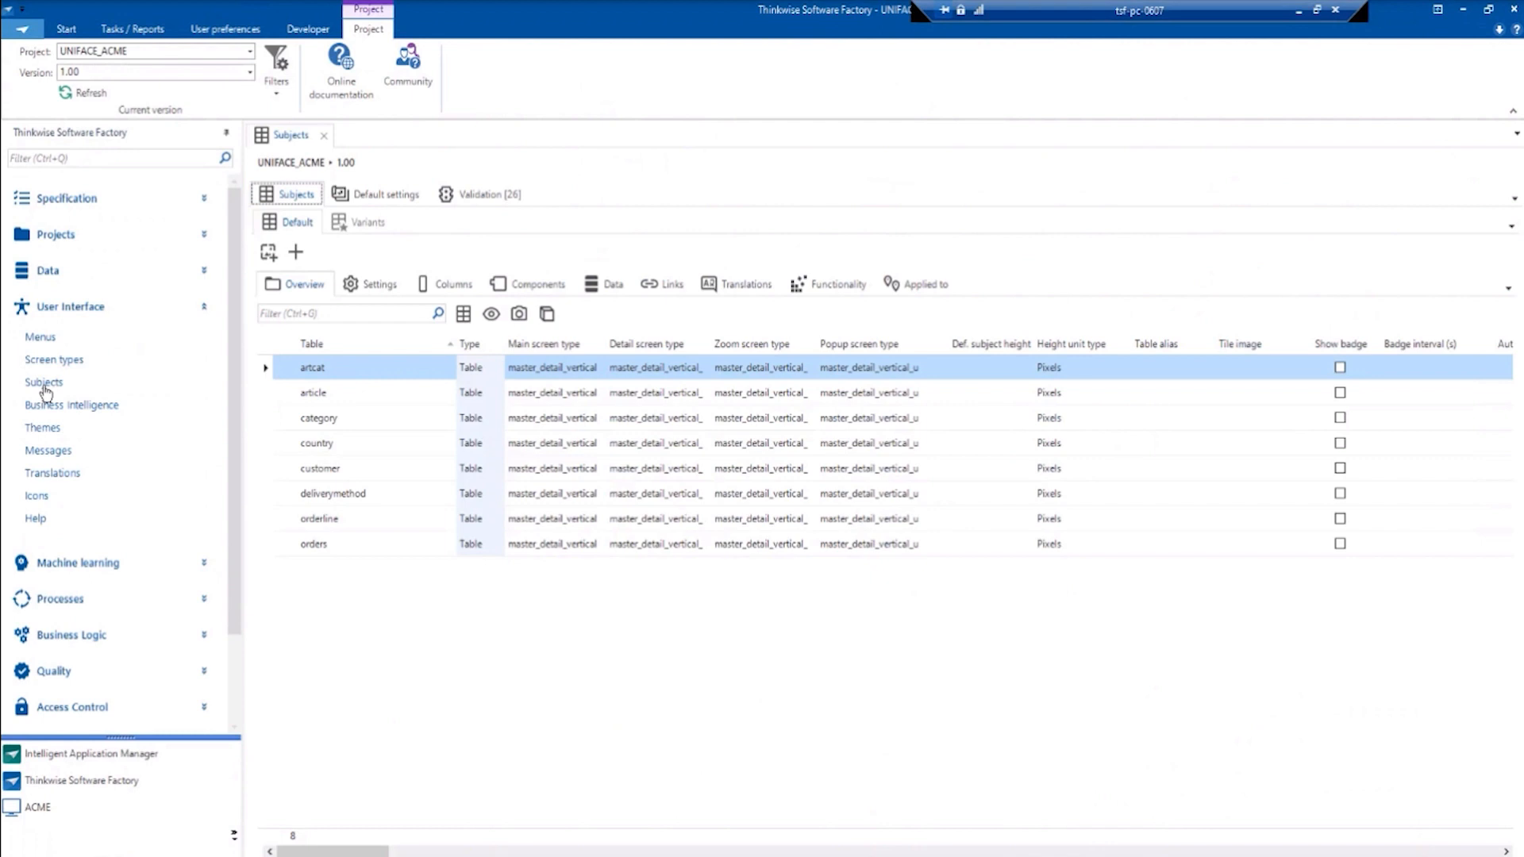
pyautogui.click(525, 289)
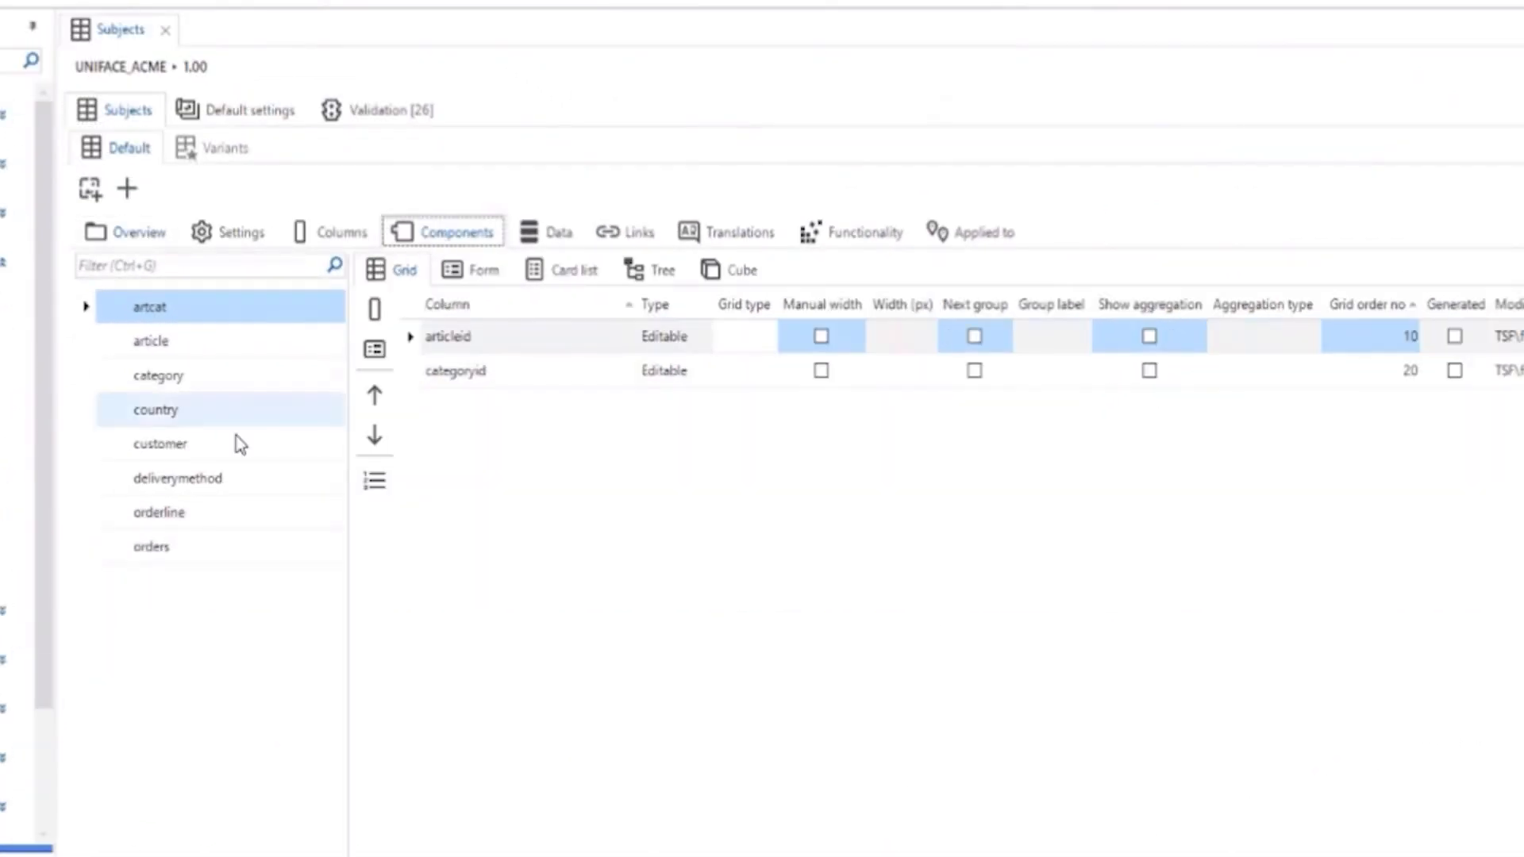
pyautogui.click(159, 552)
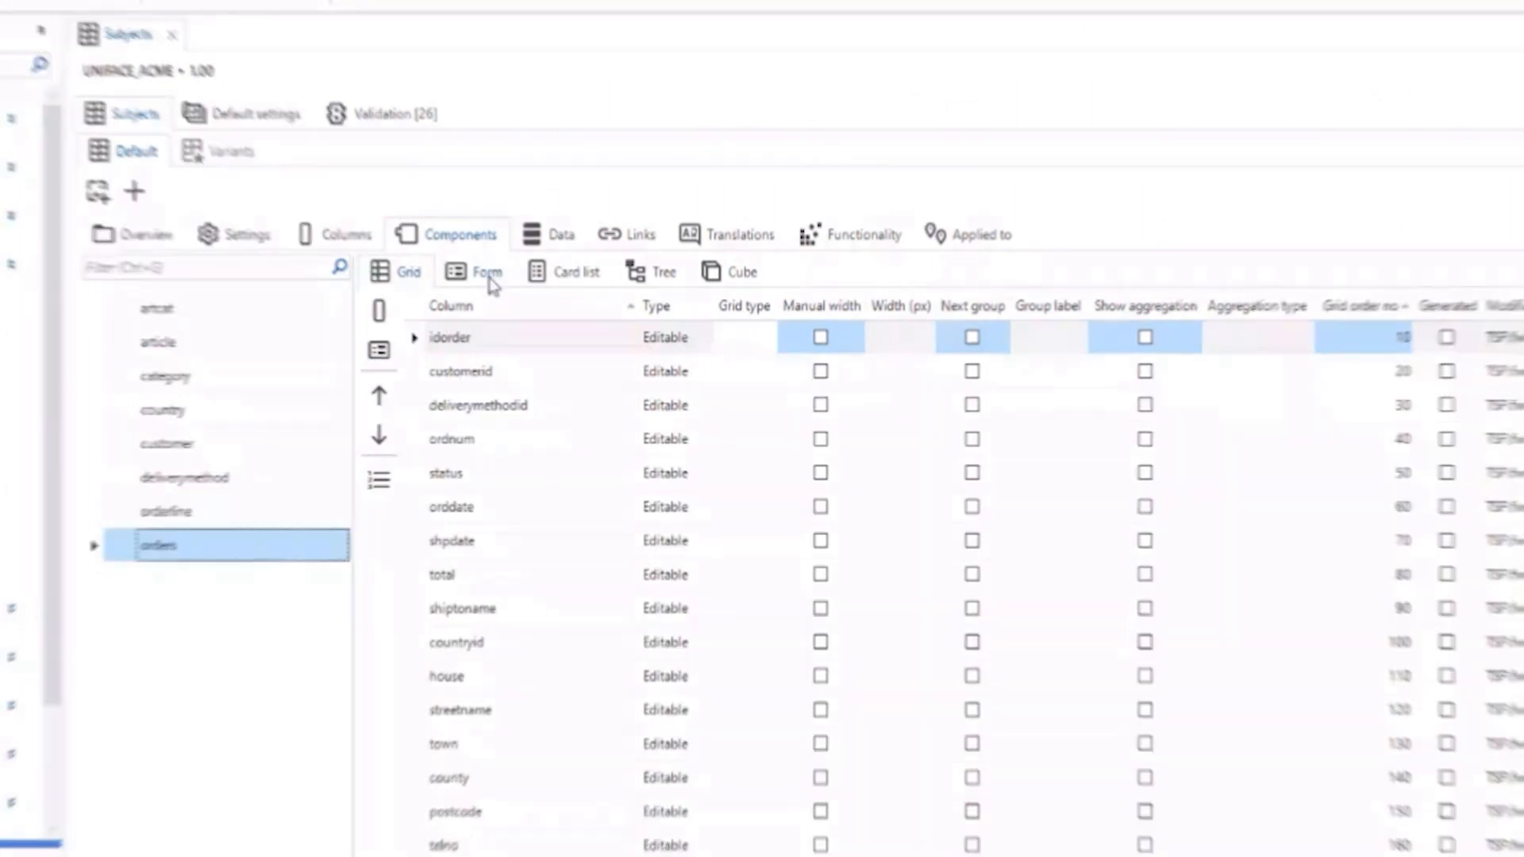
pyautogui.click(483, 270)
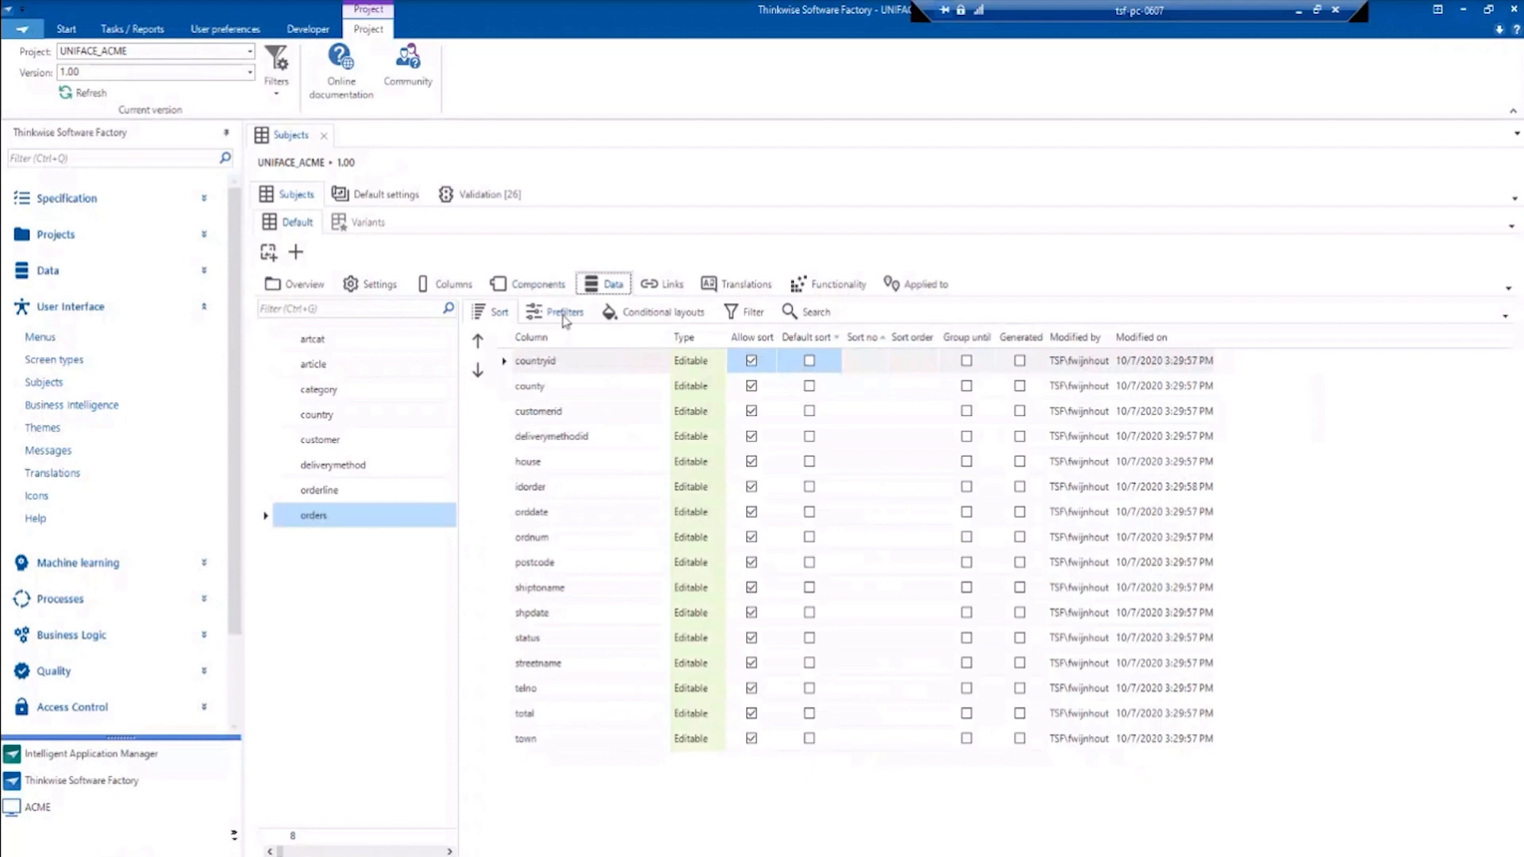
pyautogui.click(564, 312)
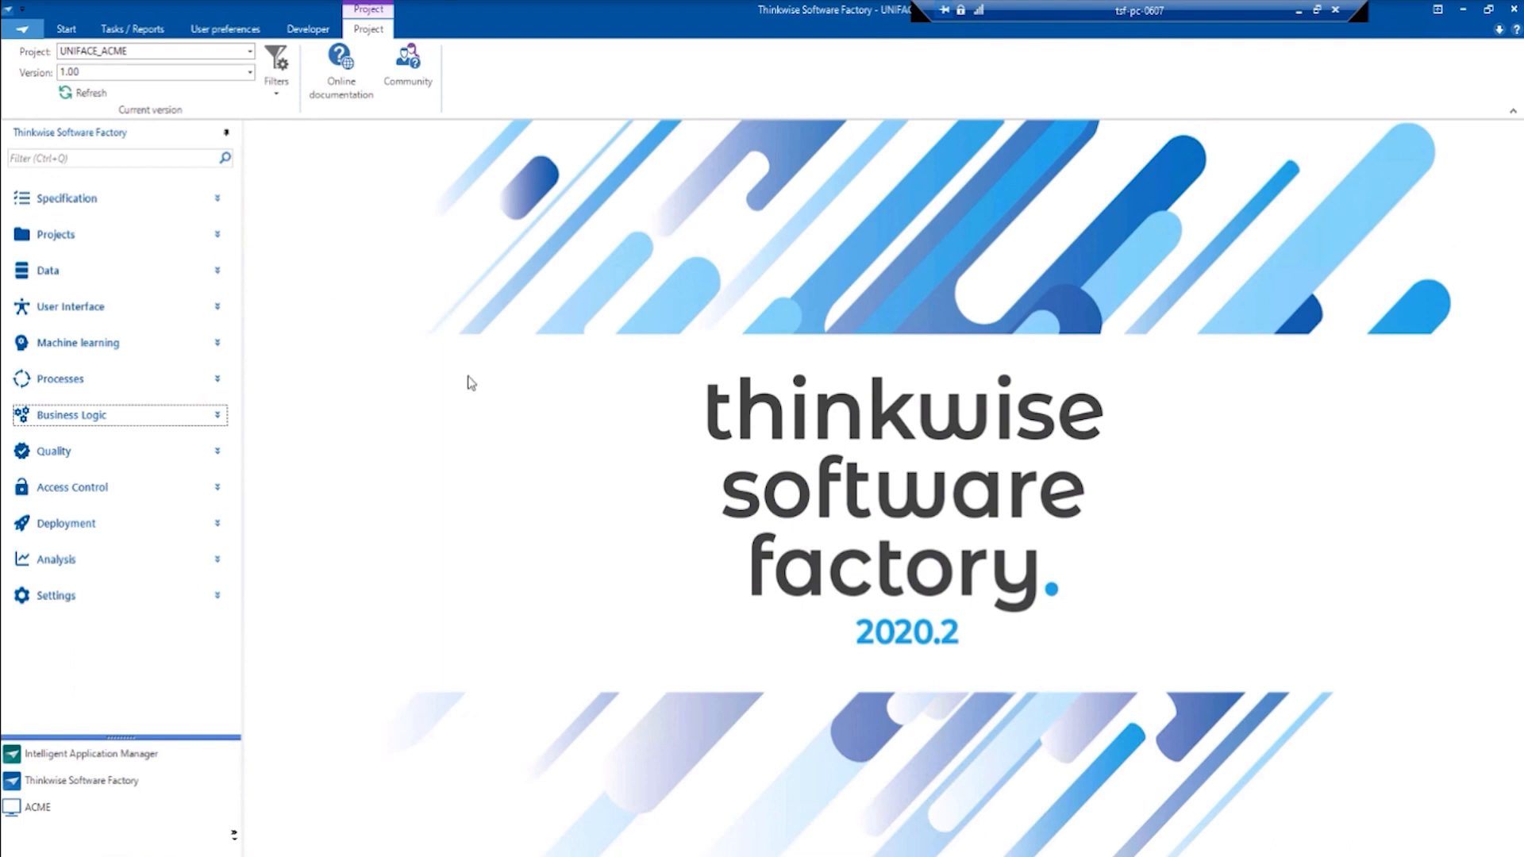
# Open the business logic functionality and filter the control procedures on GUI_UFORM_DELET__Erase_ACME_COUNTRY
pyautogui.click(67, 423)
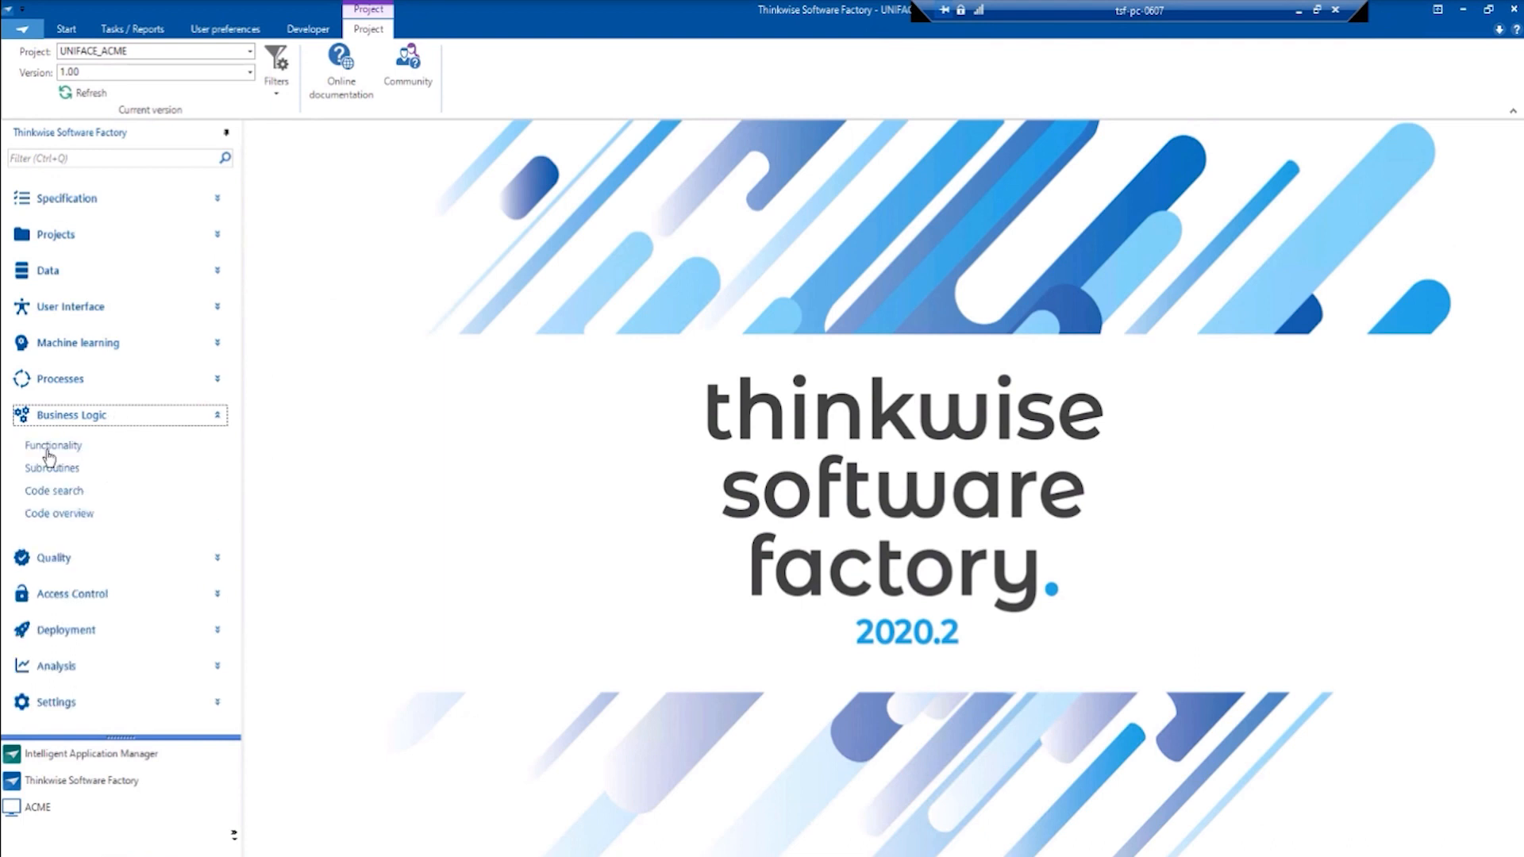
pyautogui.click(45, 451)
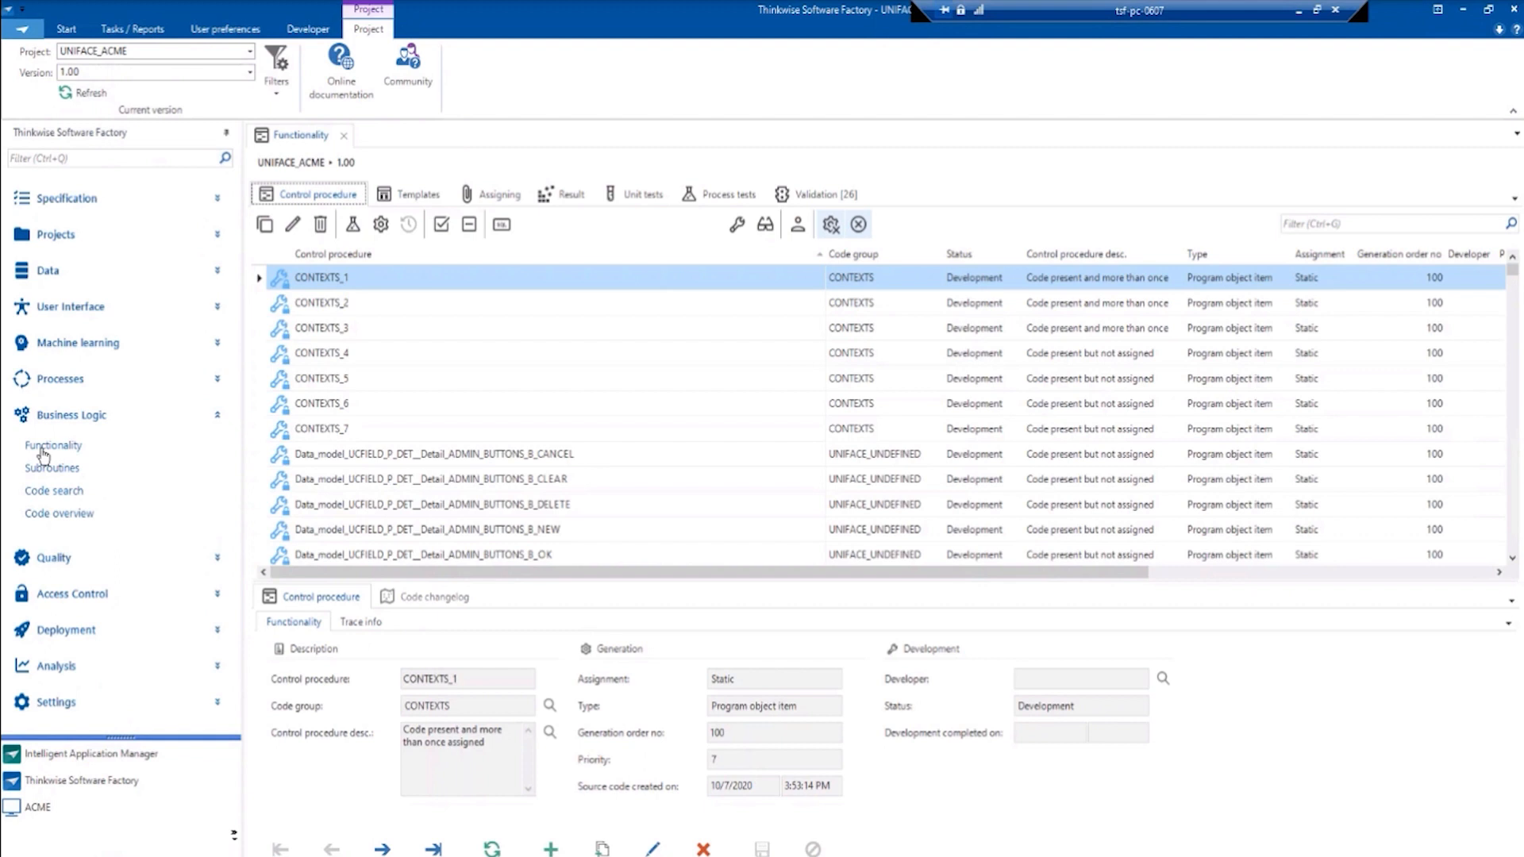
pyautogui.click(1318, 224)
pyautogui.write('GUI_UFORM_DELET_Erase_ACME_COUNTRY')
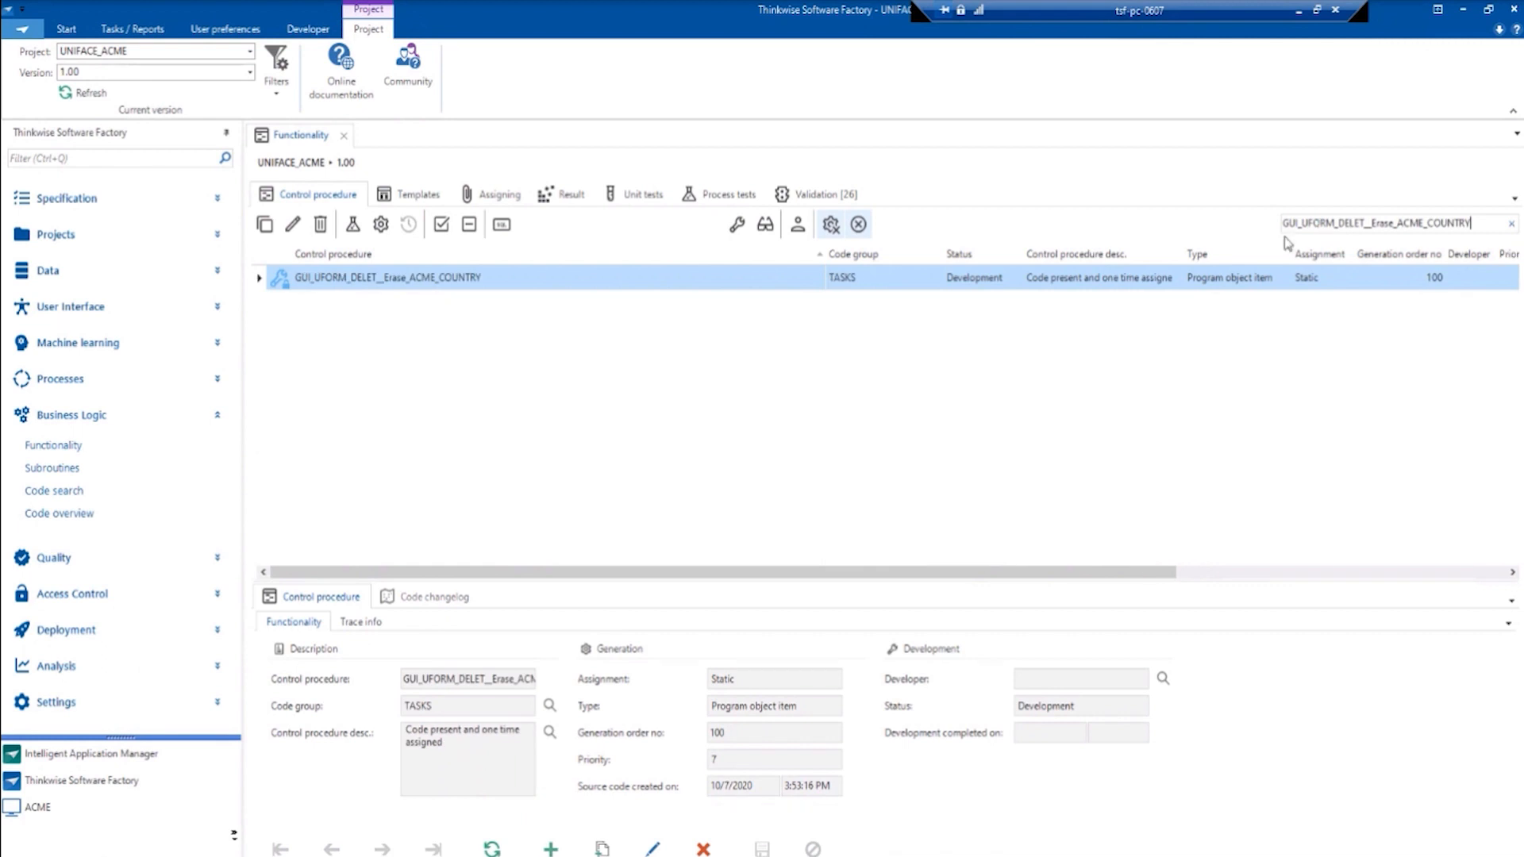
# Review the template code, program object assignment and result of the filtered control procedure
pyautogui.click(412, 200)
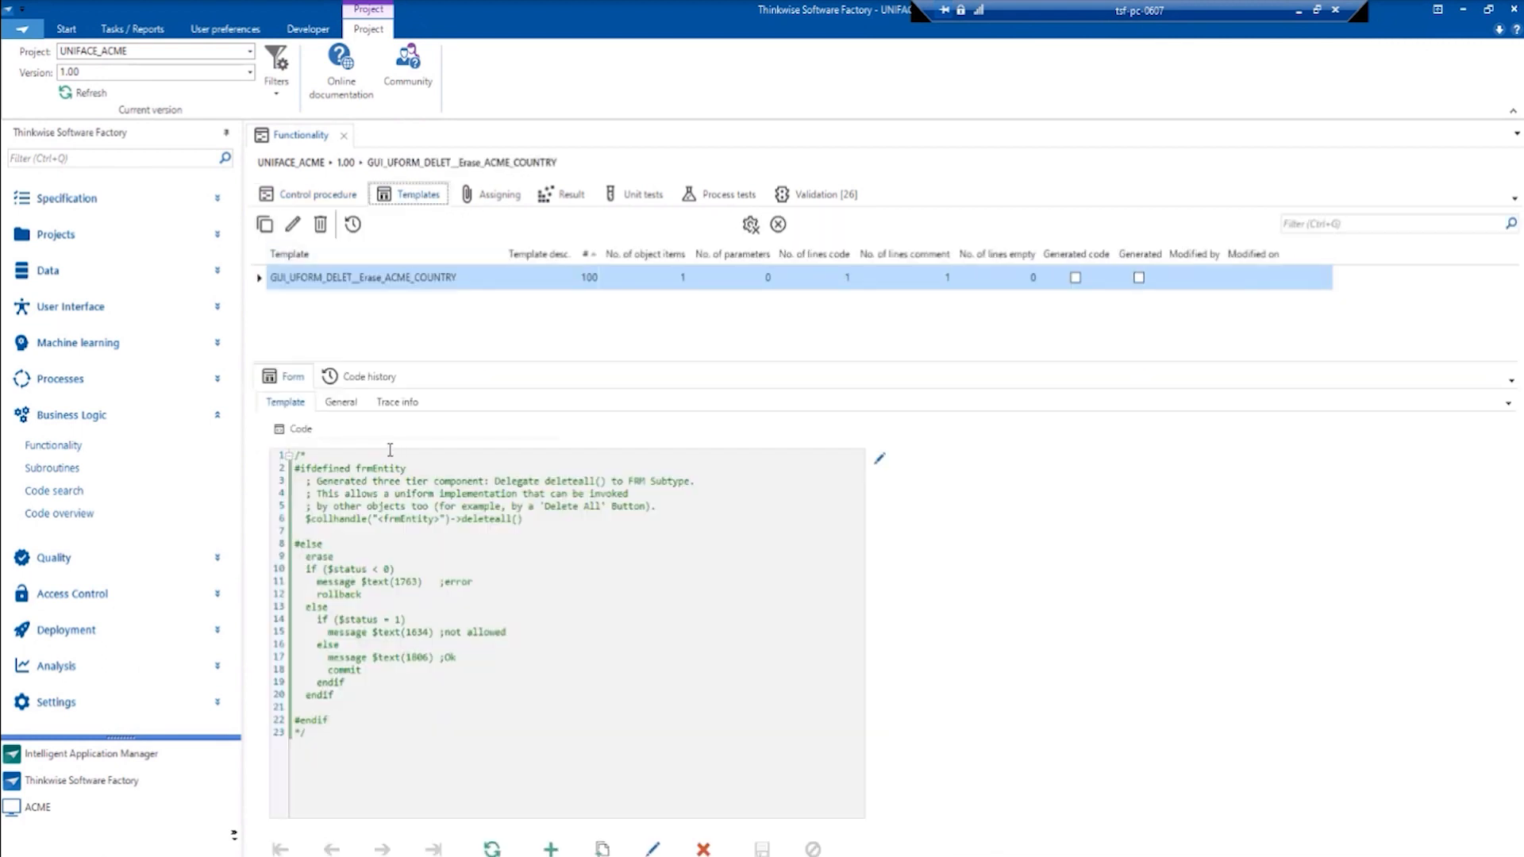
pyautogui.click(502, 198)
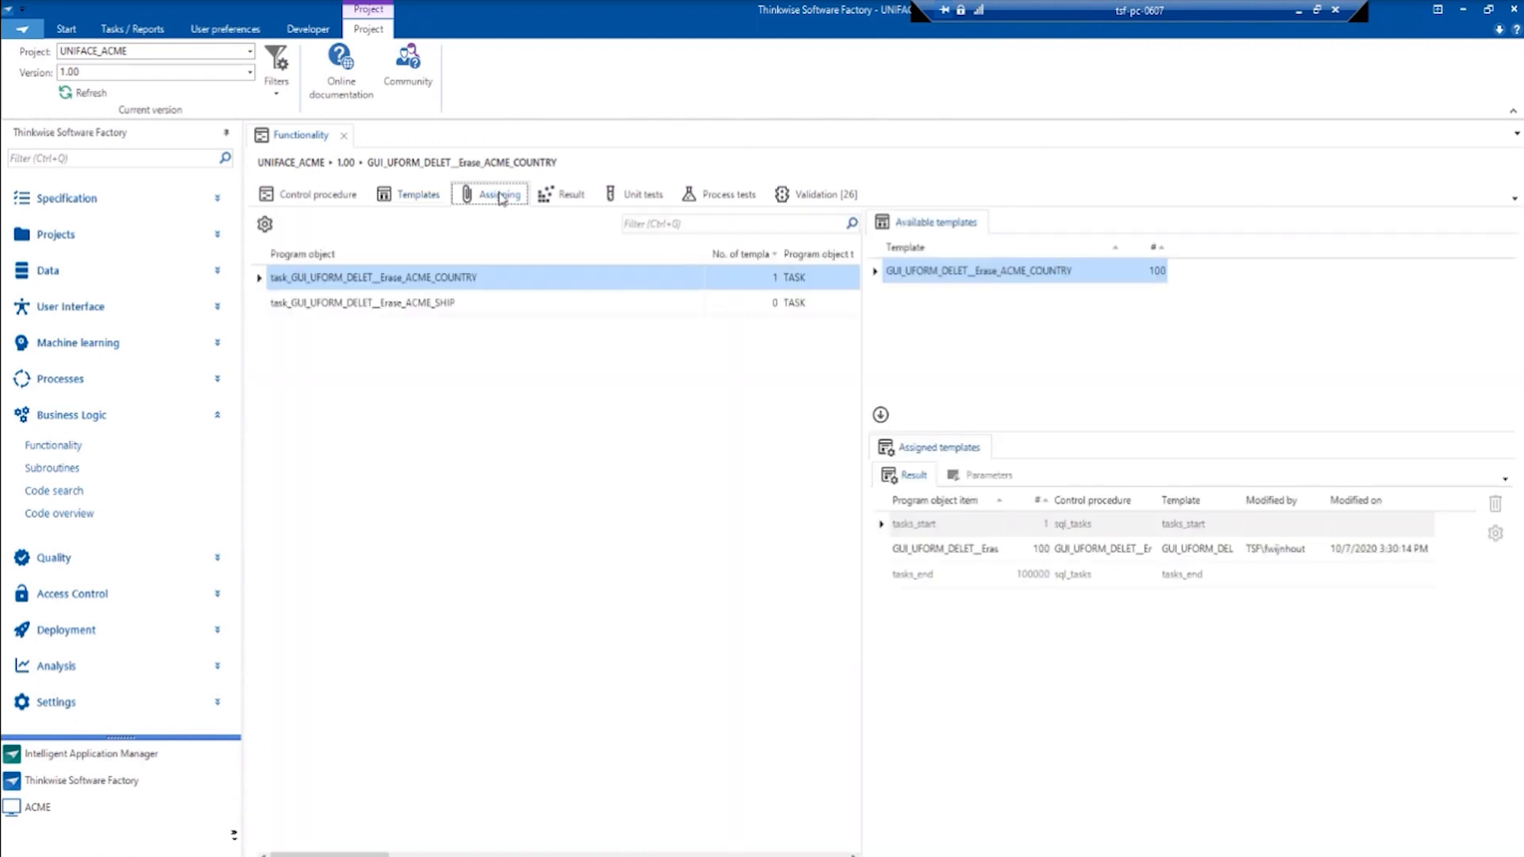
pyautogui.click(568, 200)
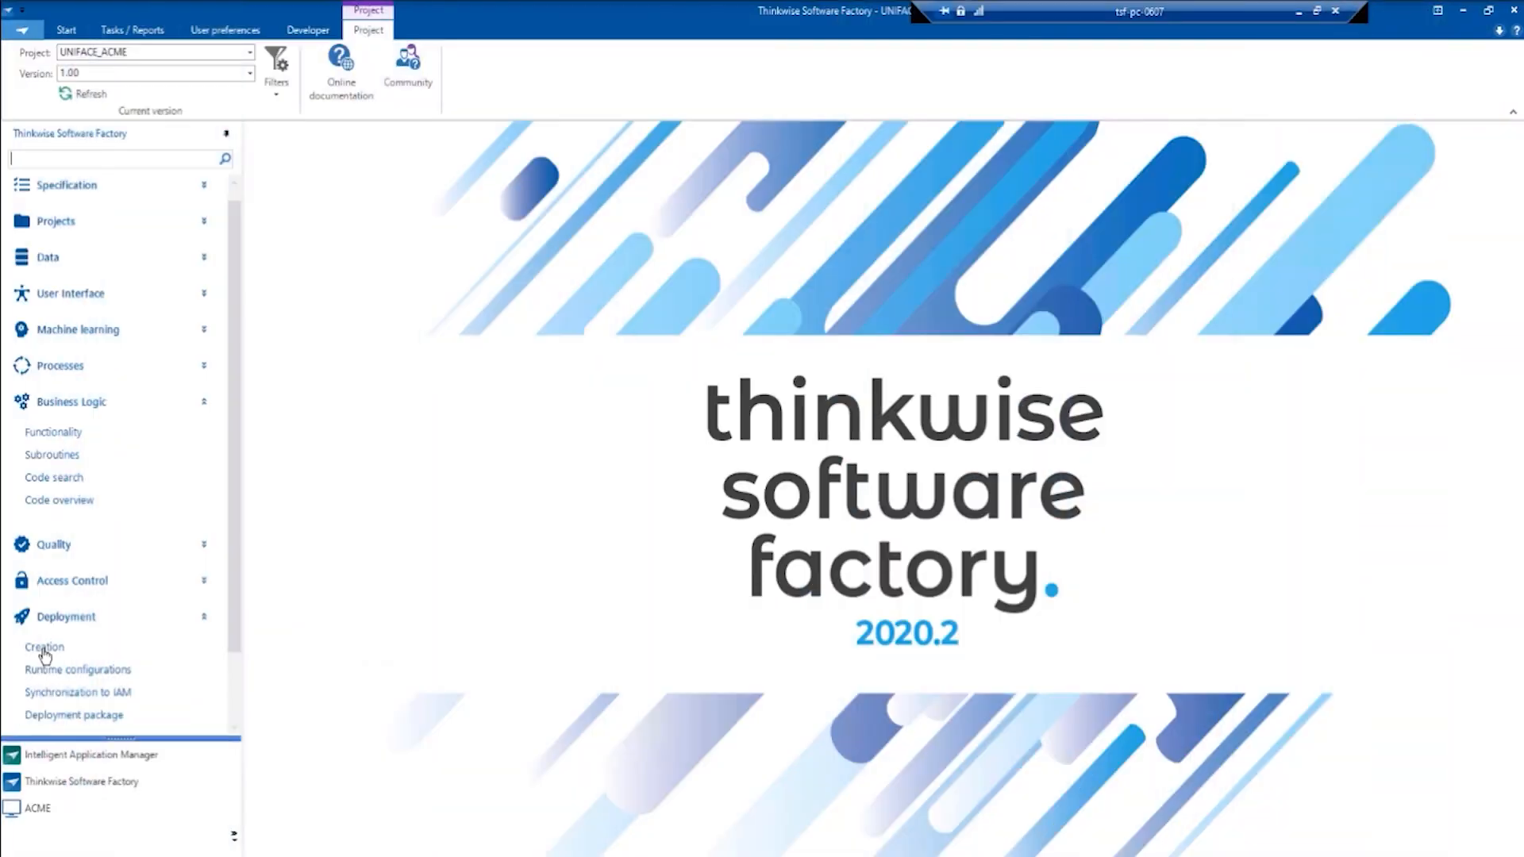
# Generate the definition of UNIFACE_ACME 1.00 with all metalevel settings enabled
pyautogui.click(42, 647)
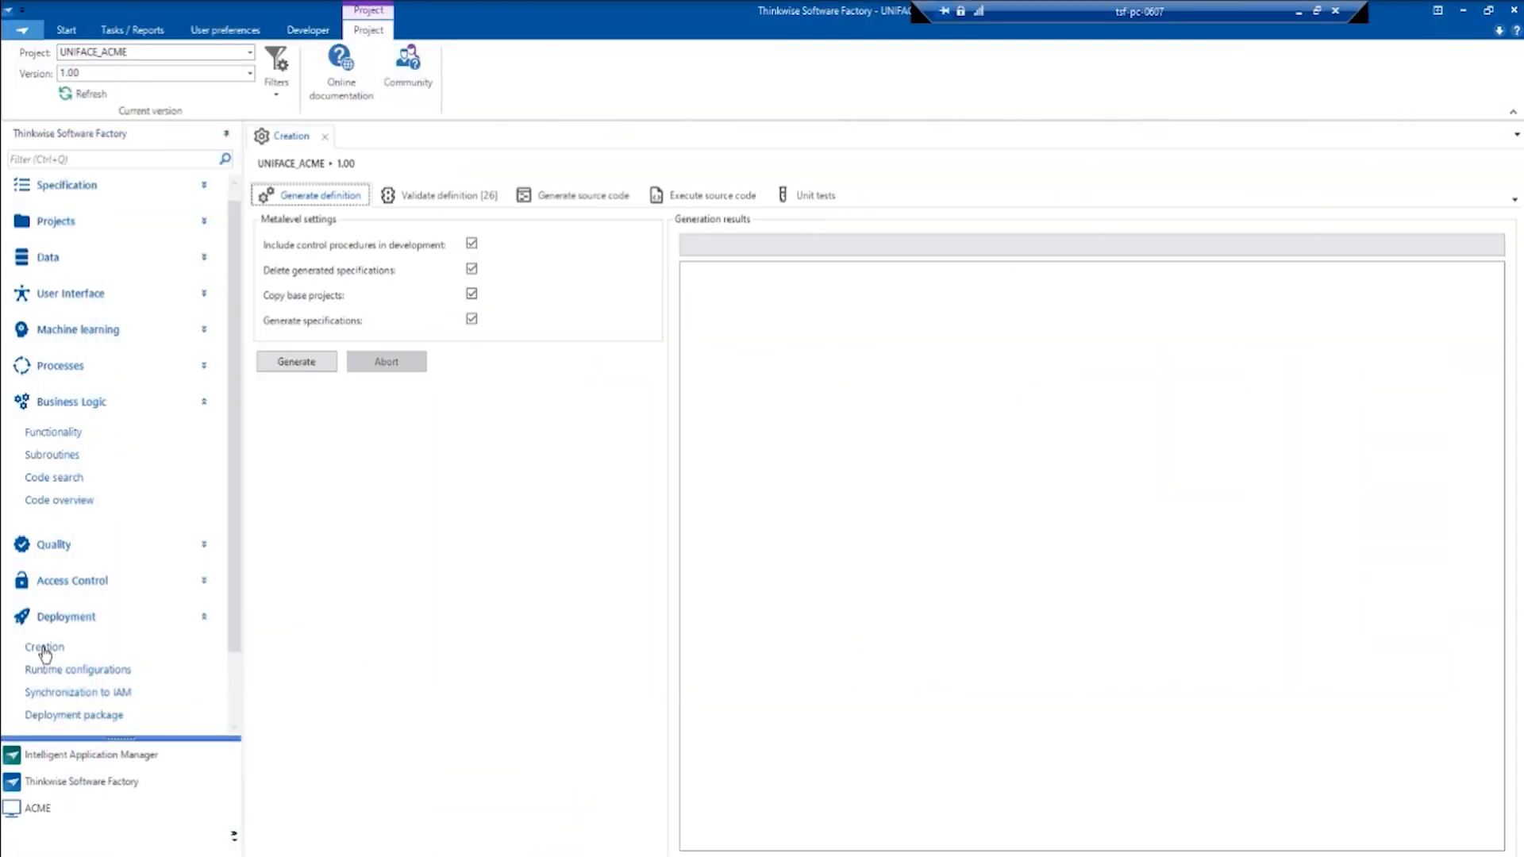
pyautogui.click(309, 364)
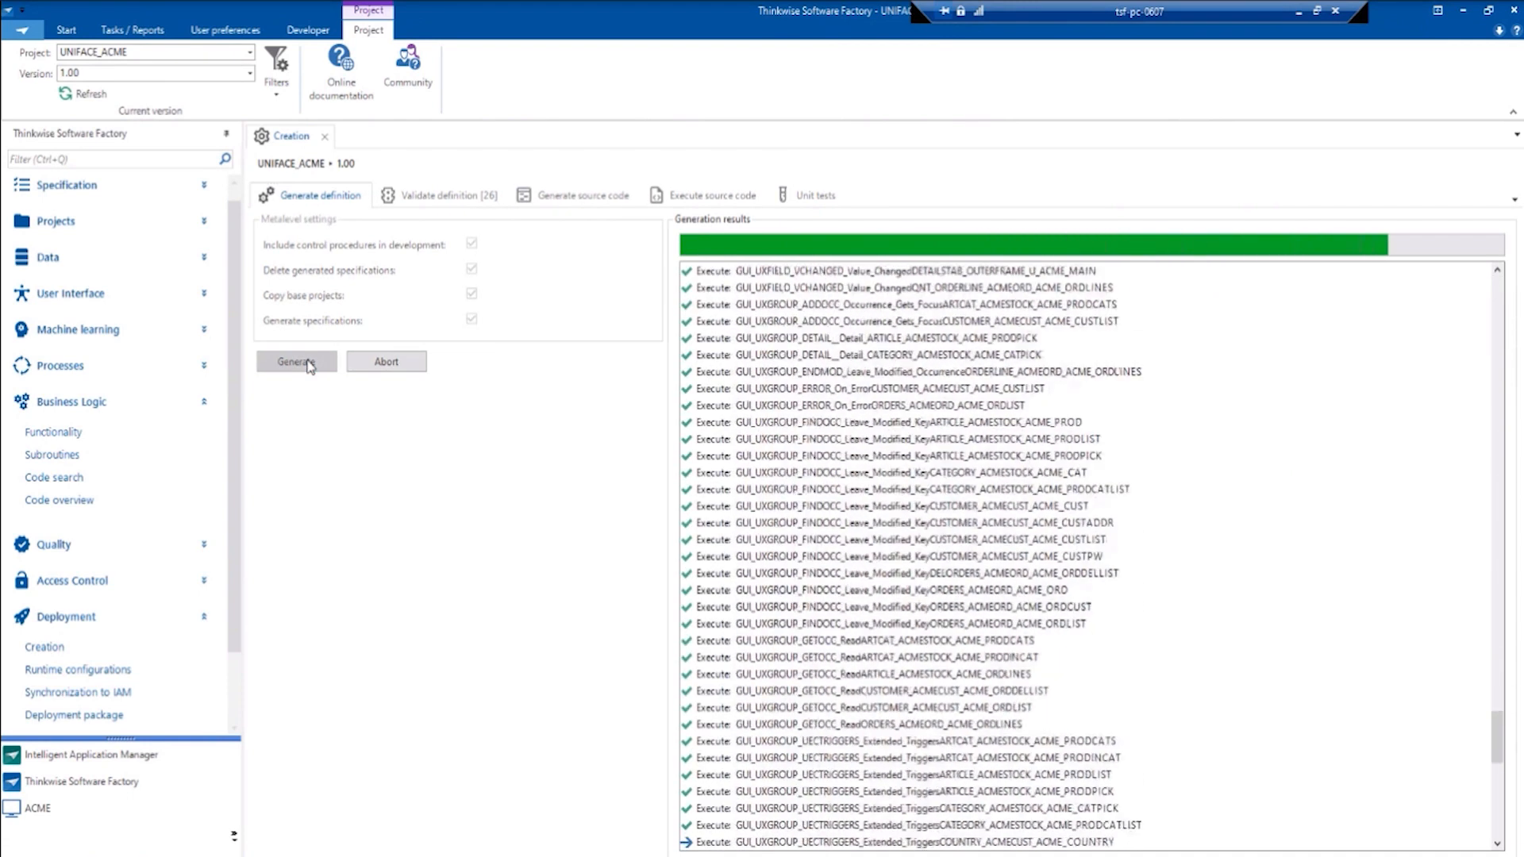
# Run the definition validations and include the hidden validation groups in the list
pyautogui.click(435, 198)
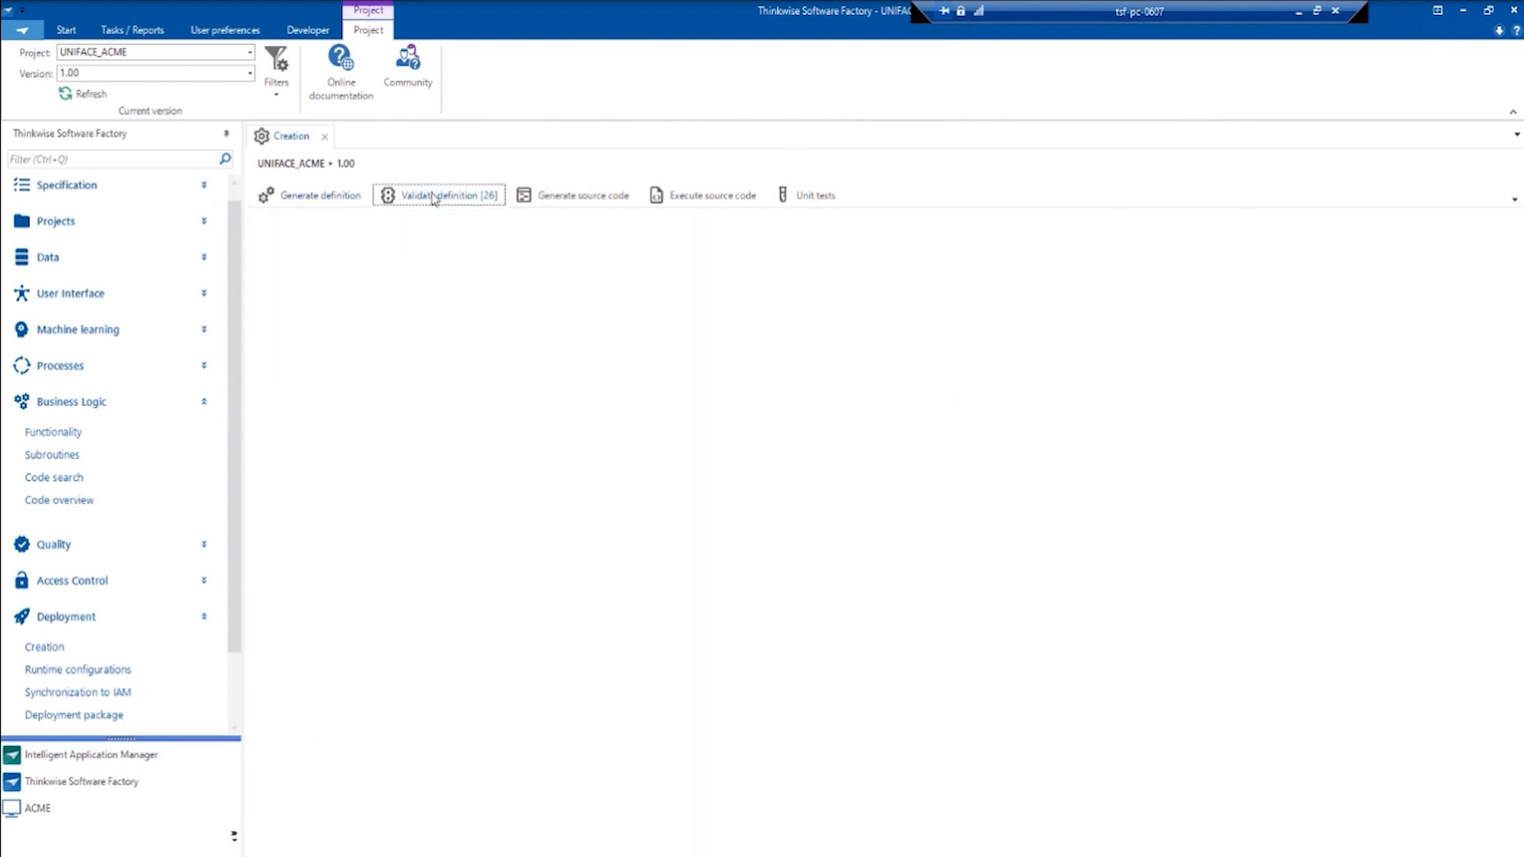
pyautogui.click(265, 225)
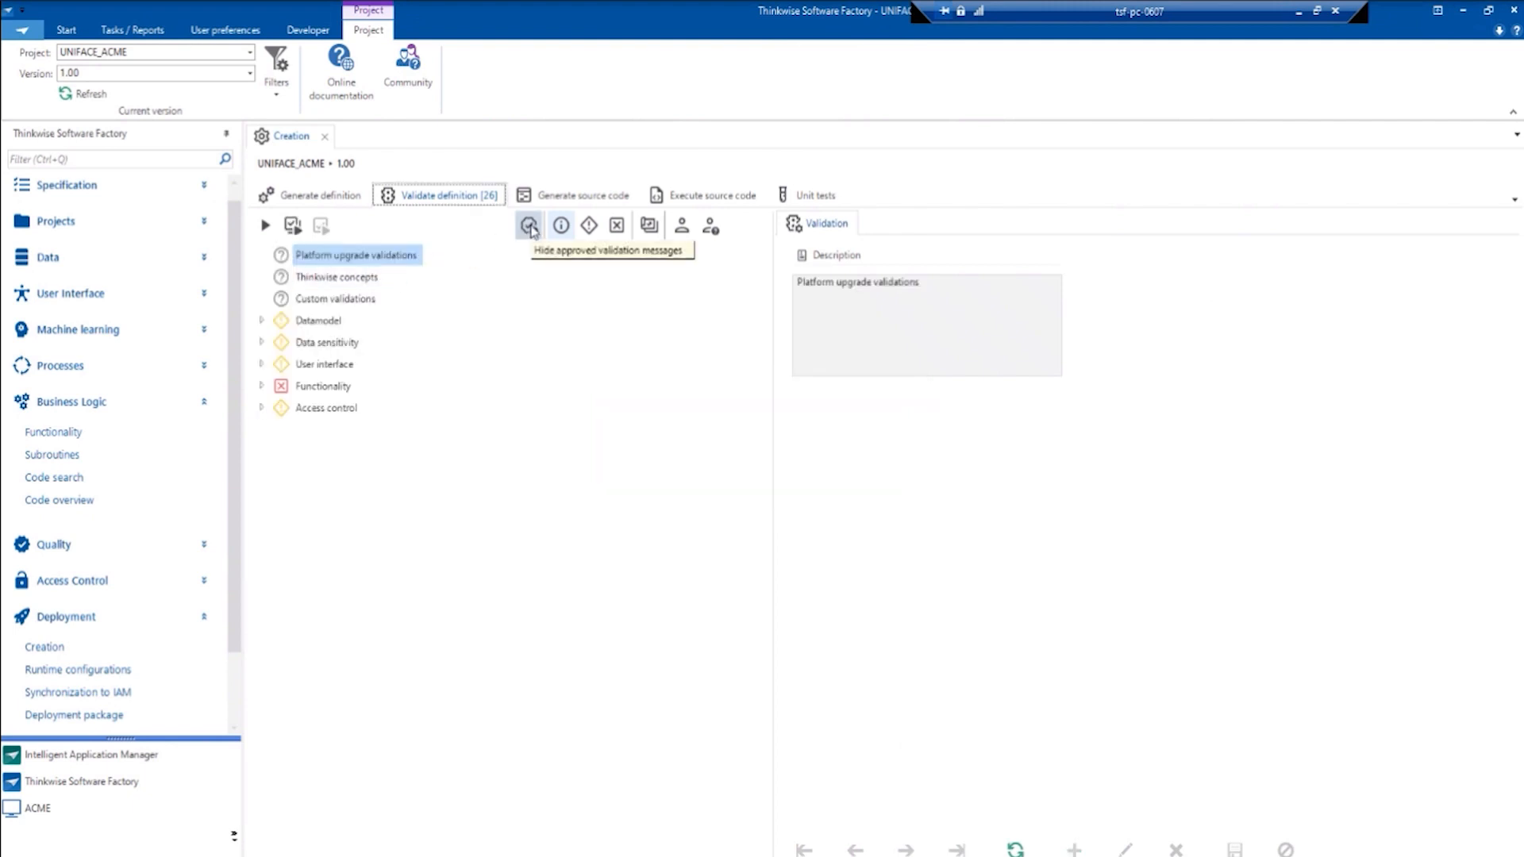
pyautogui.click(562, 228)
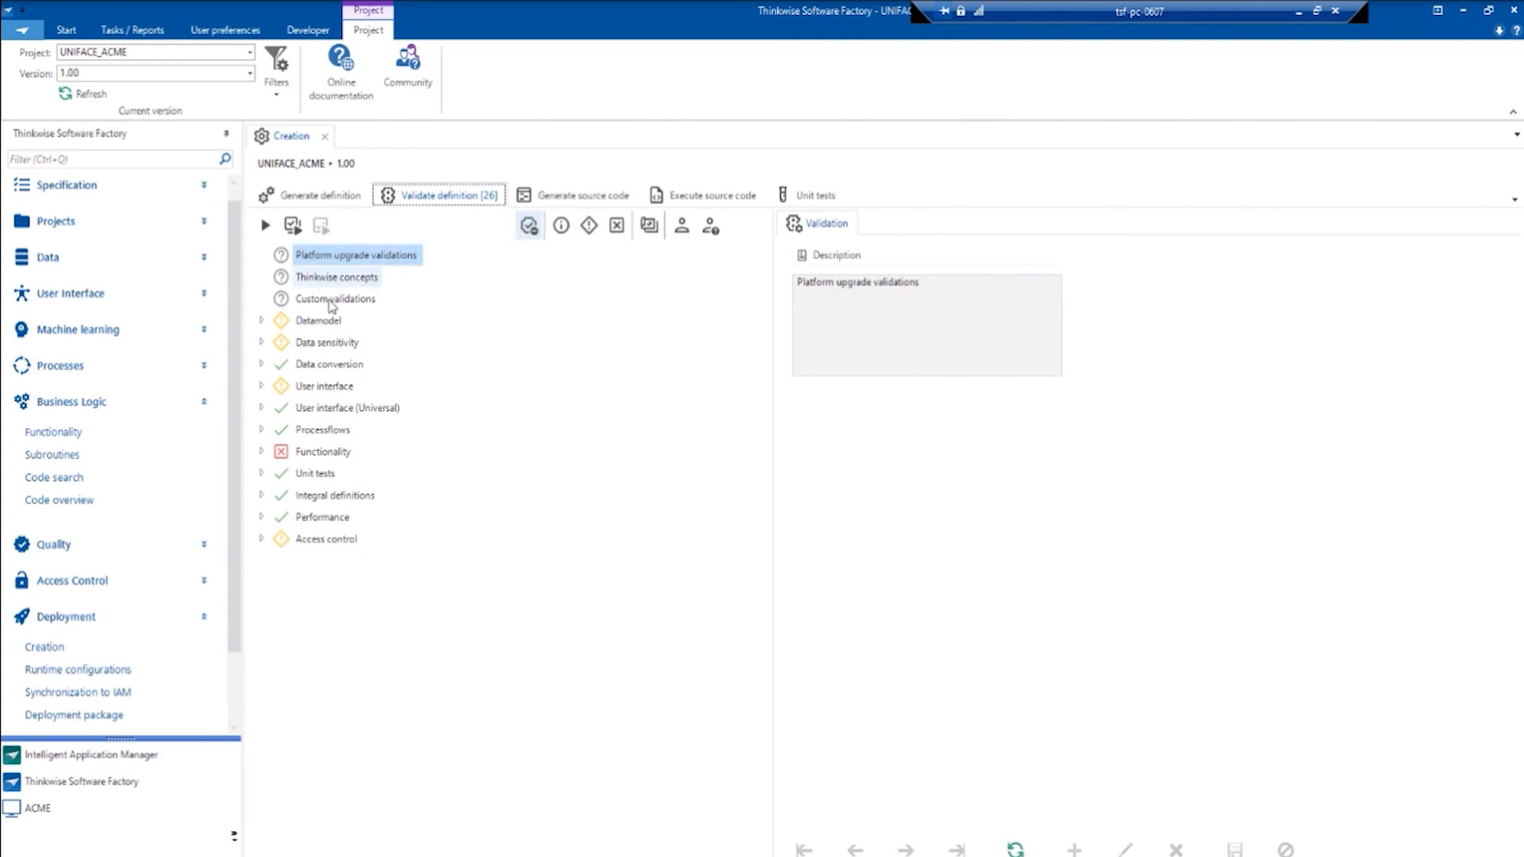
# Expand the User interface (Universal) validation group and examine its validations
pyautogui.click(261, 408)
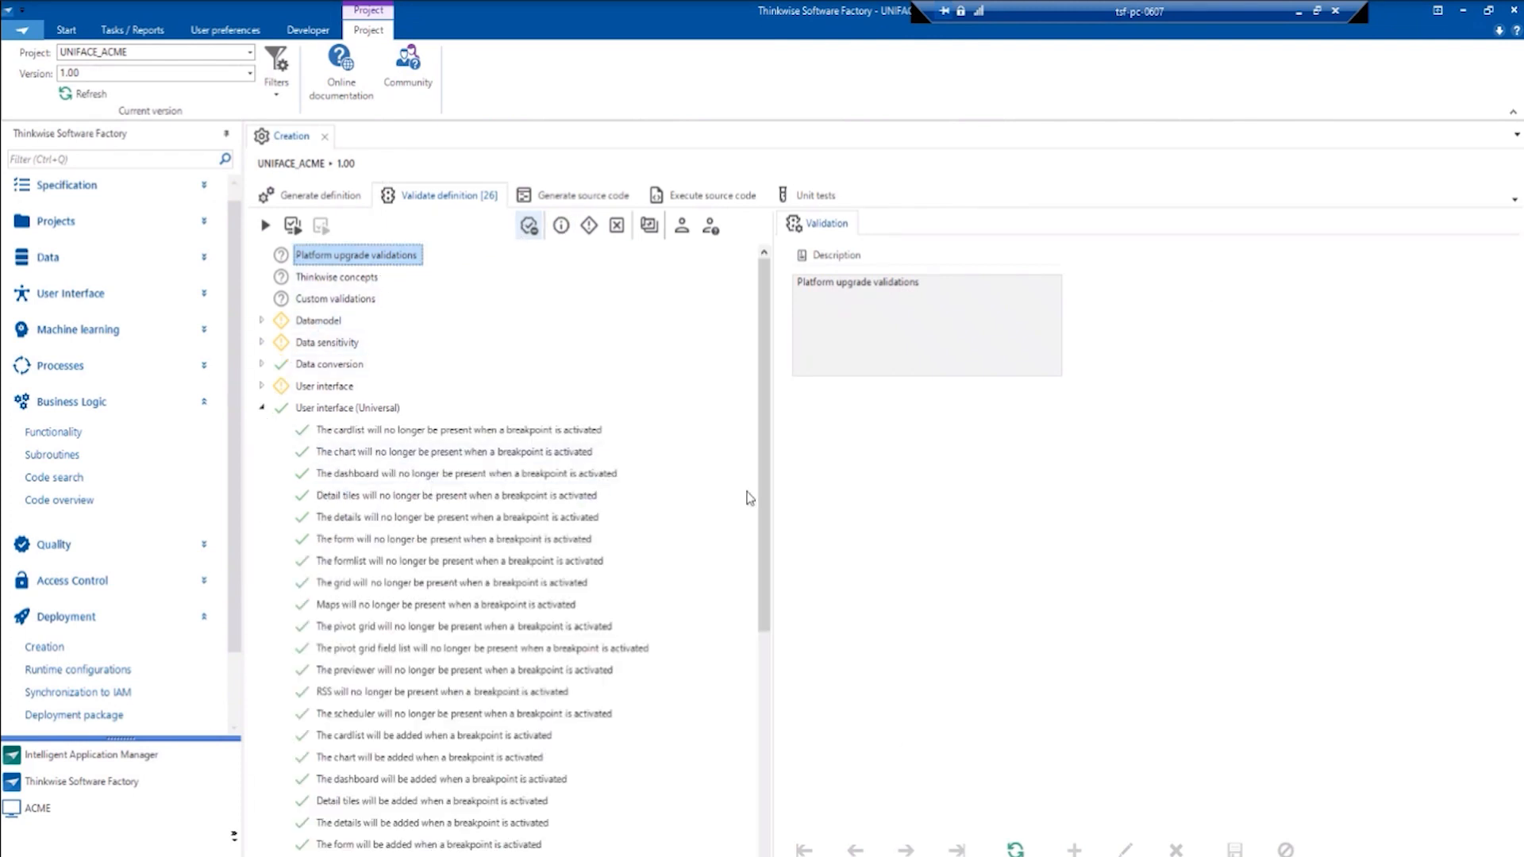
pyautogui.scroll(-3, 740, 556)
pyautogui.scroll(-3, 728, 670)
pyautogui.scroll(-2, 728, 670)
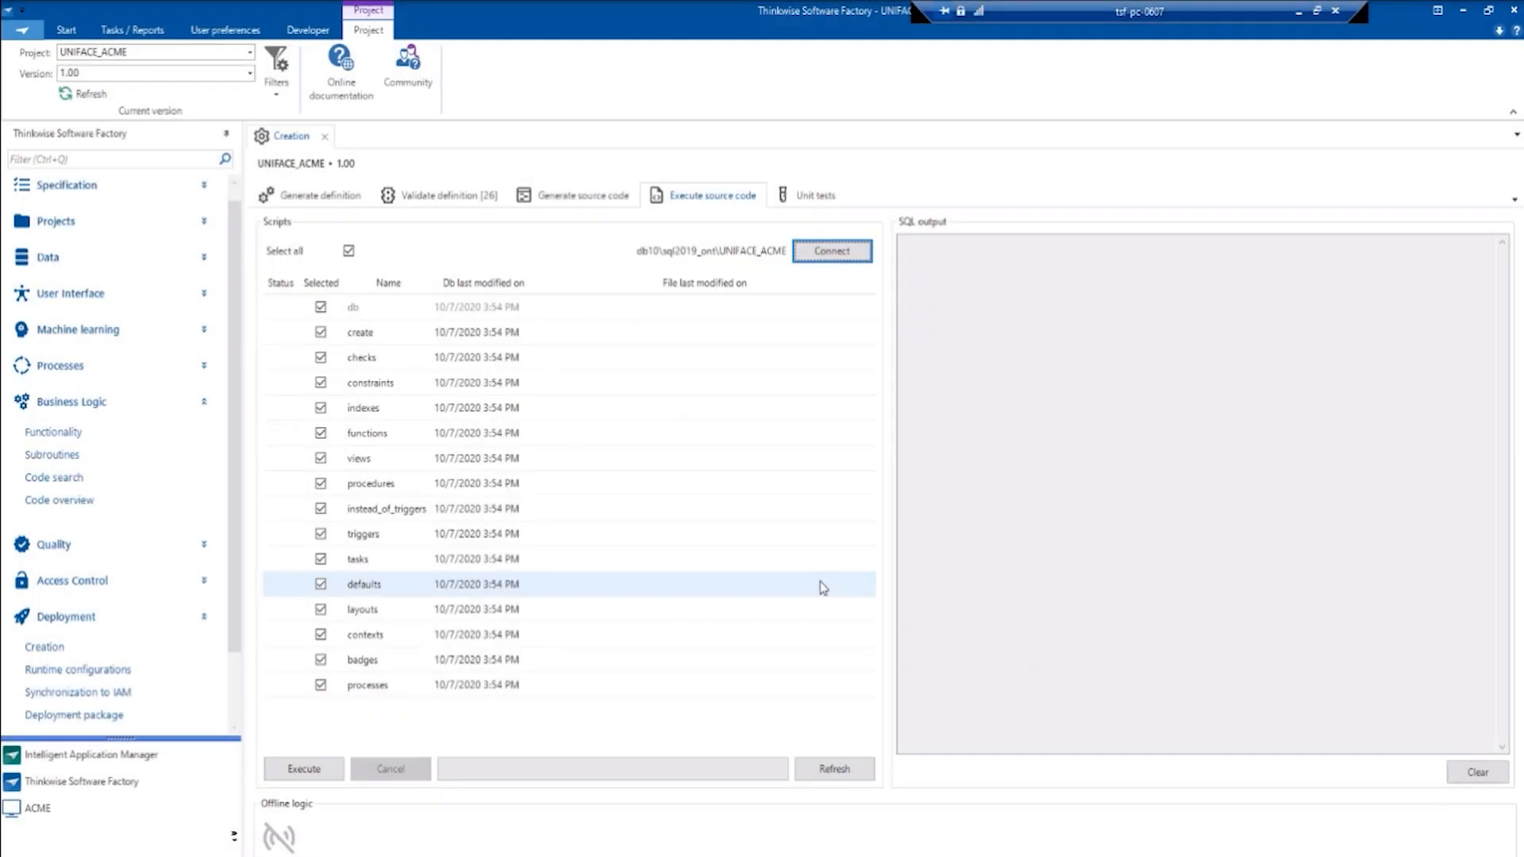
# Execute all source code scripts on the connected UNIFACE_ACME database
pyautogui.click(307, 772)
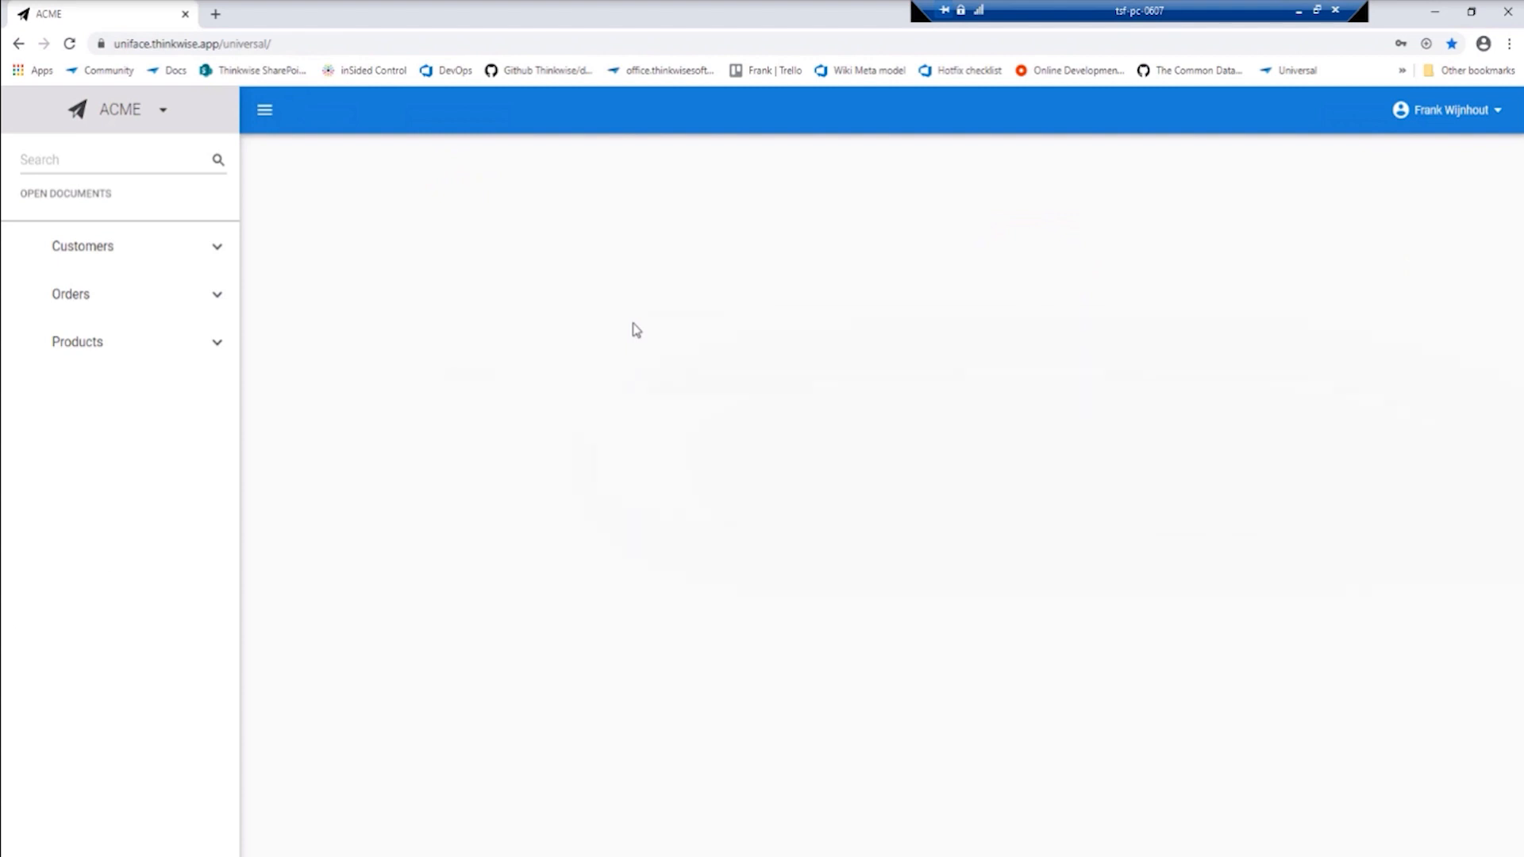
# Open the Customer overview in the ACME web application in the browser
pyautogui.click(89, 240)
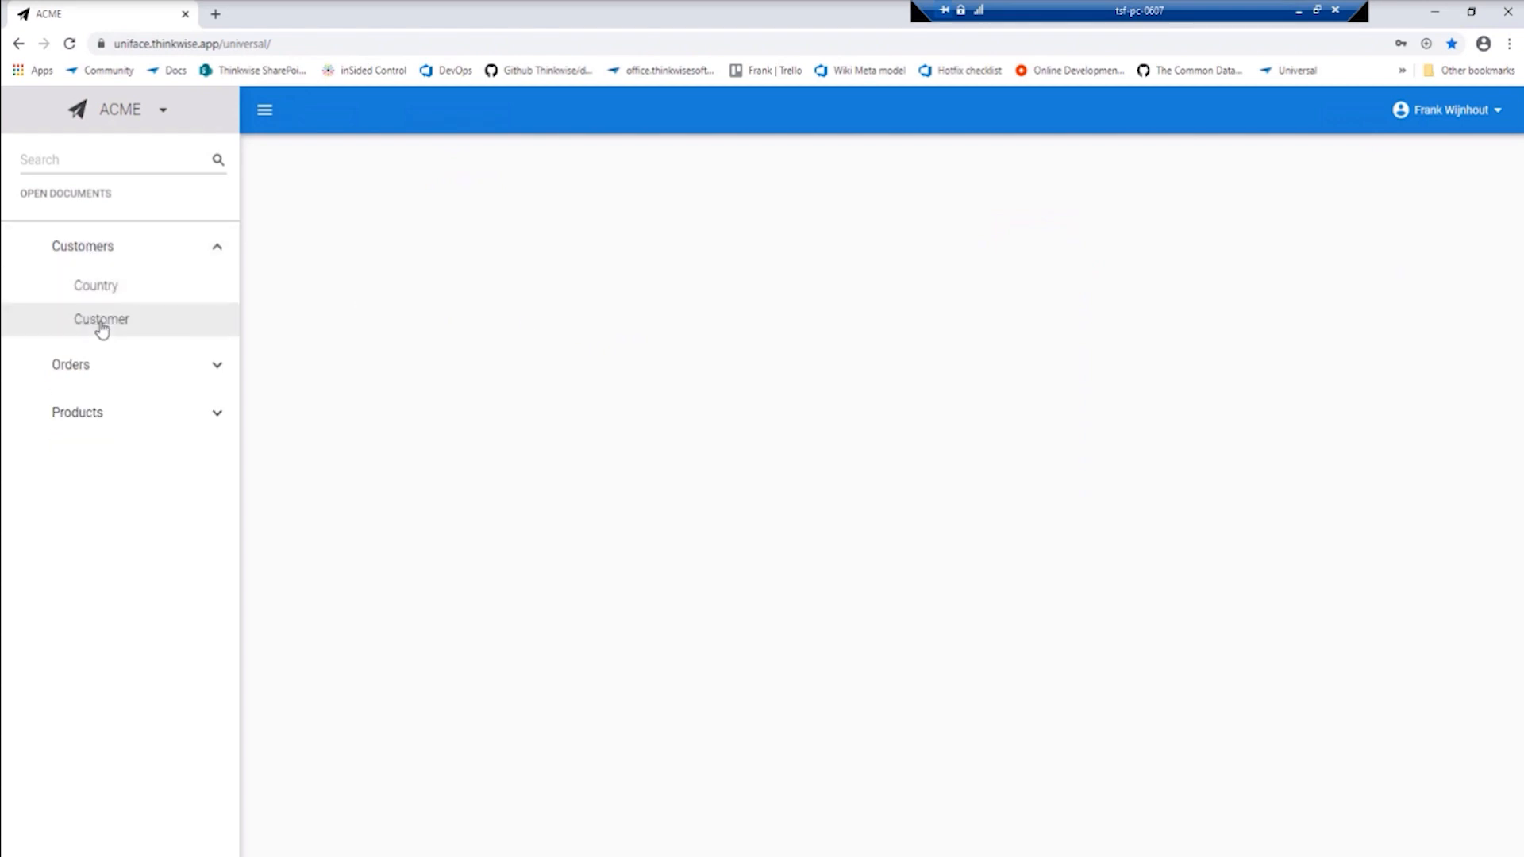
pyautogui.click(100, 324)
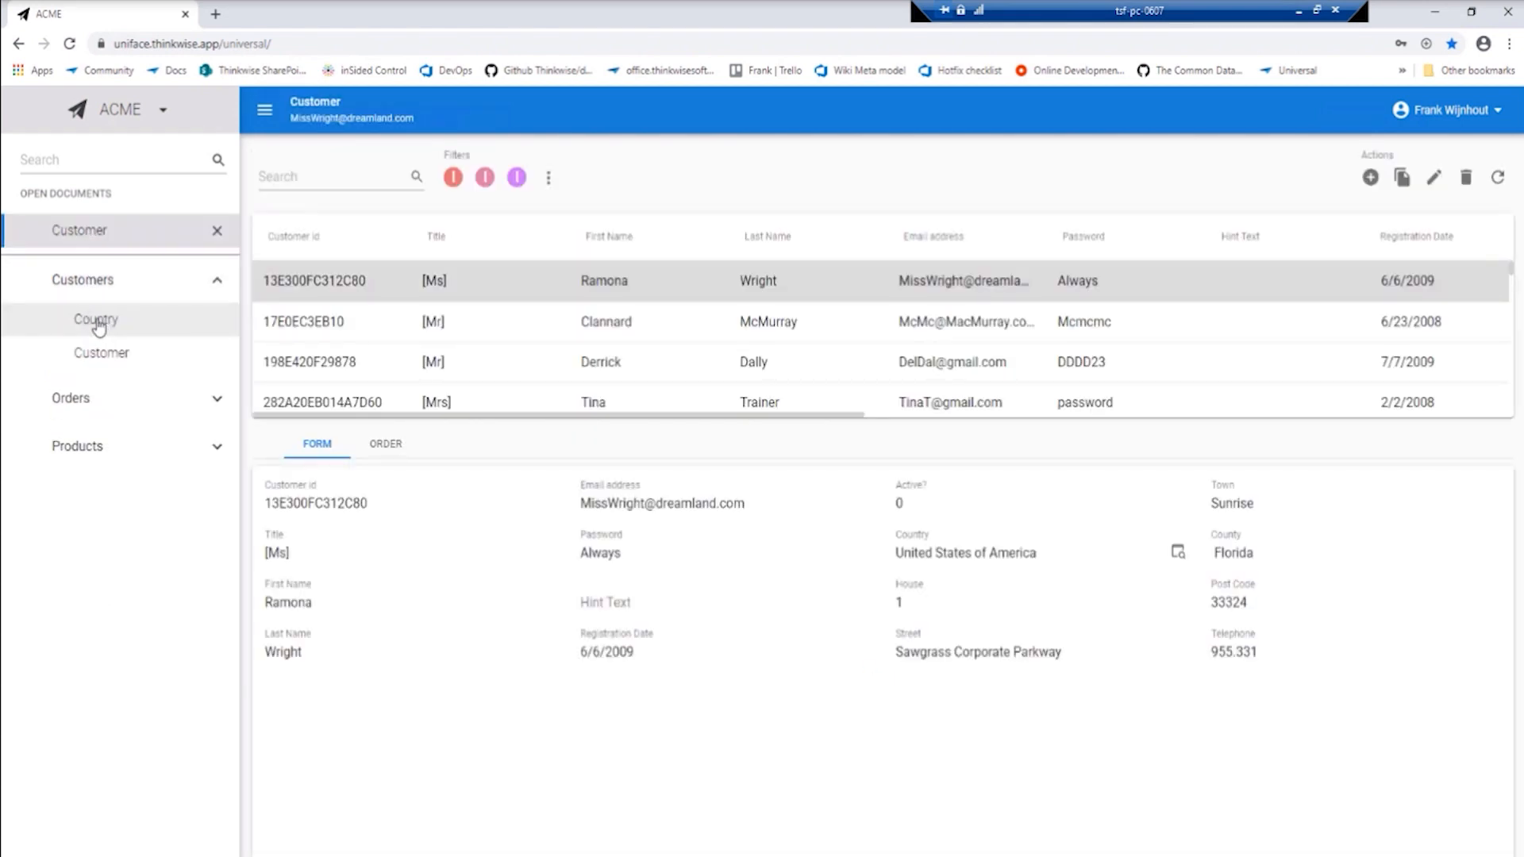
# Open the Order overview, select the fourth order in the list and show its order lines
pyautogui.click(71, 399)
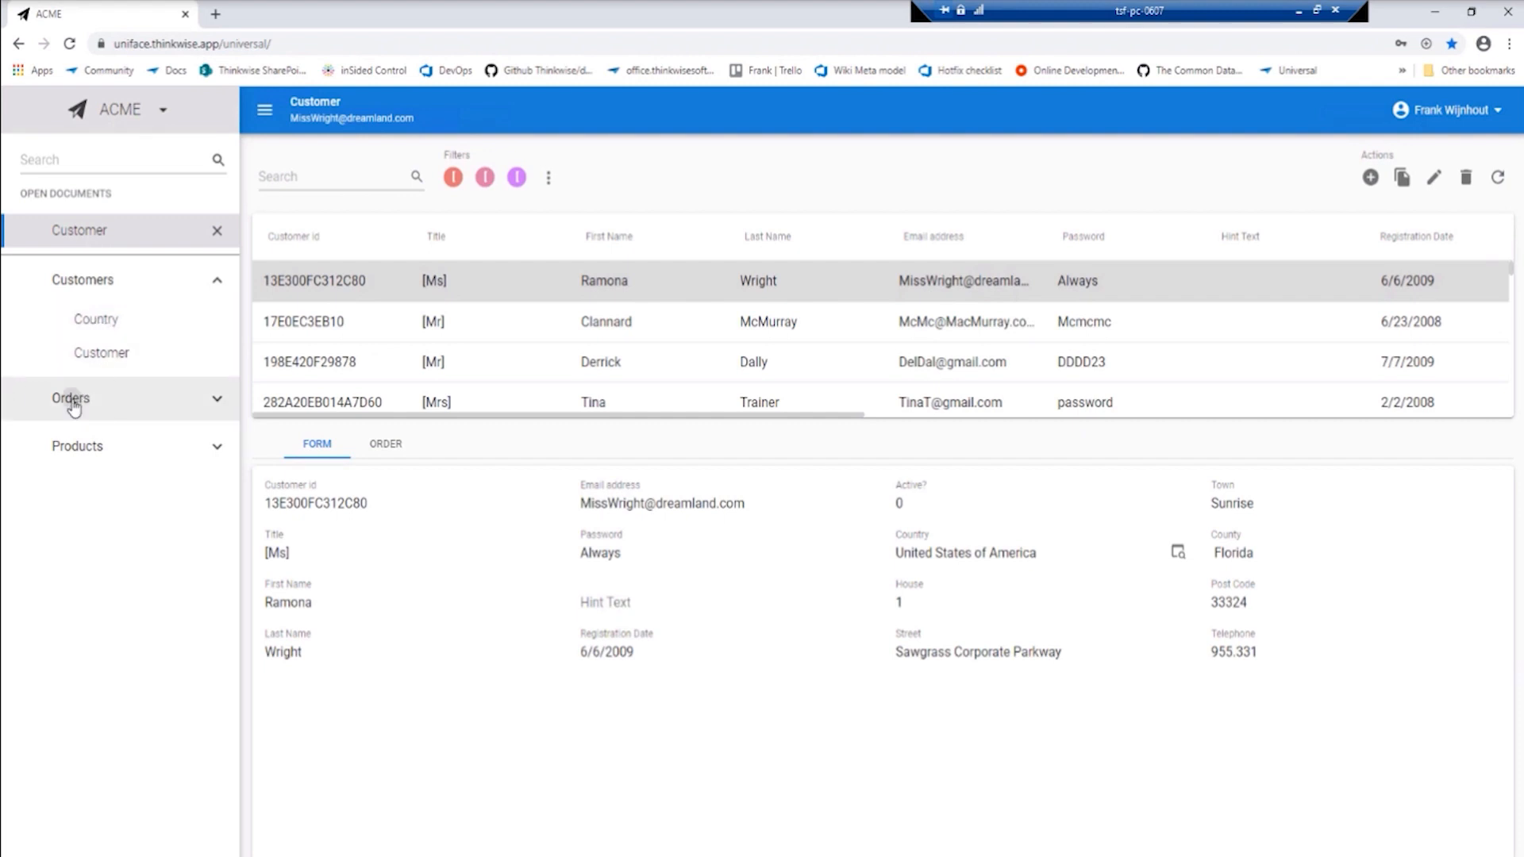
pyautogui.click(89, 434)
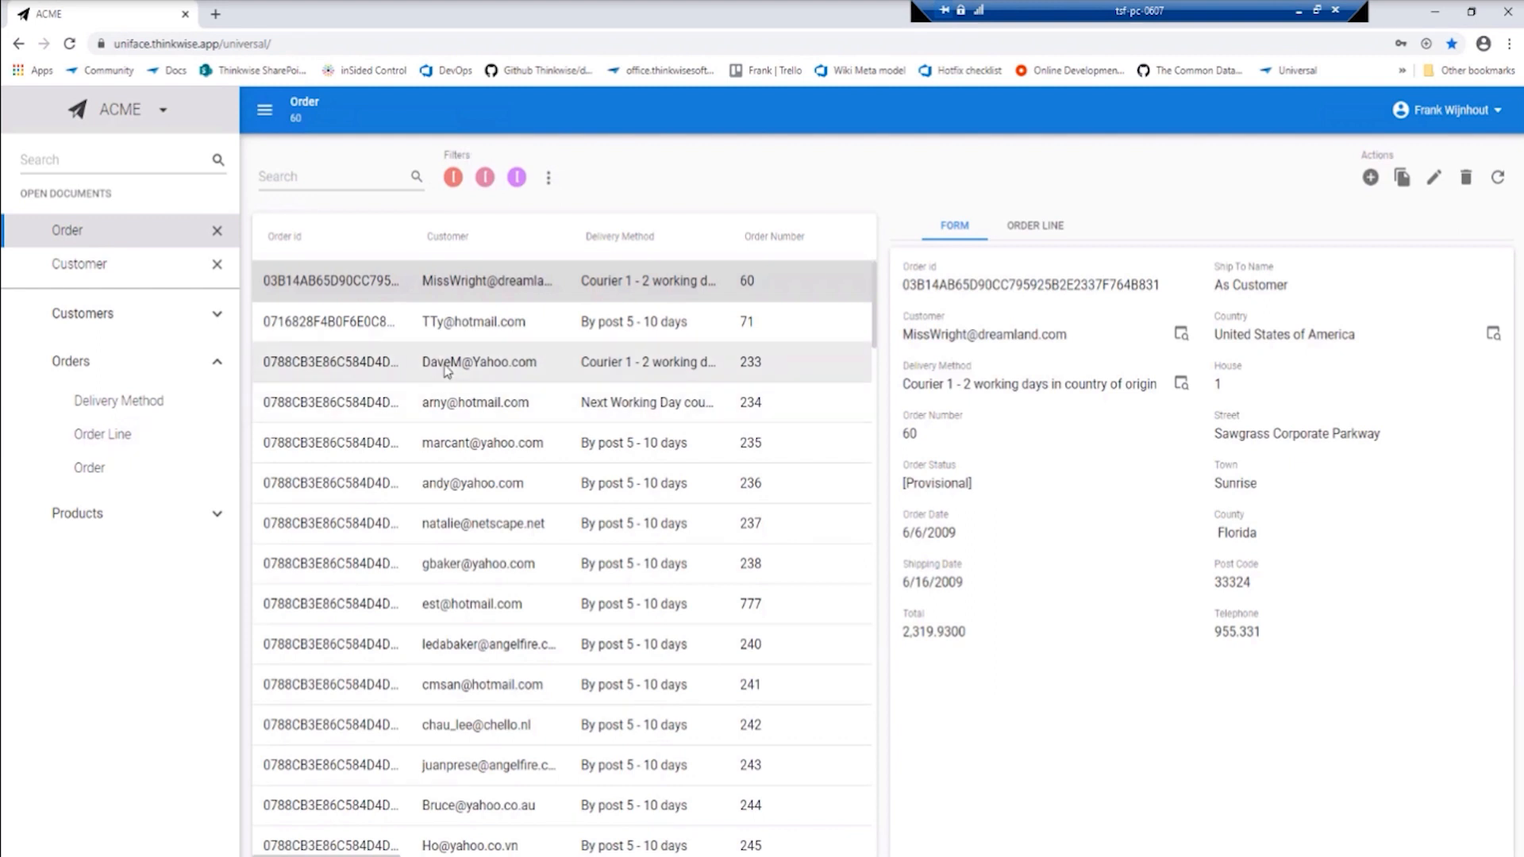
pyautogui.click(441, 410)
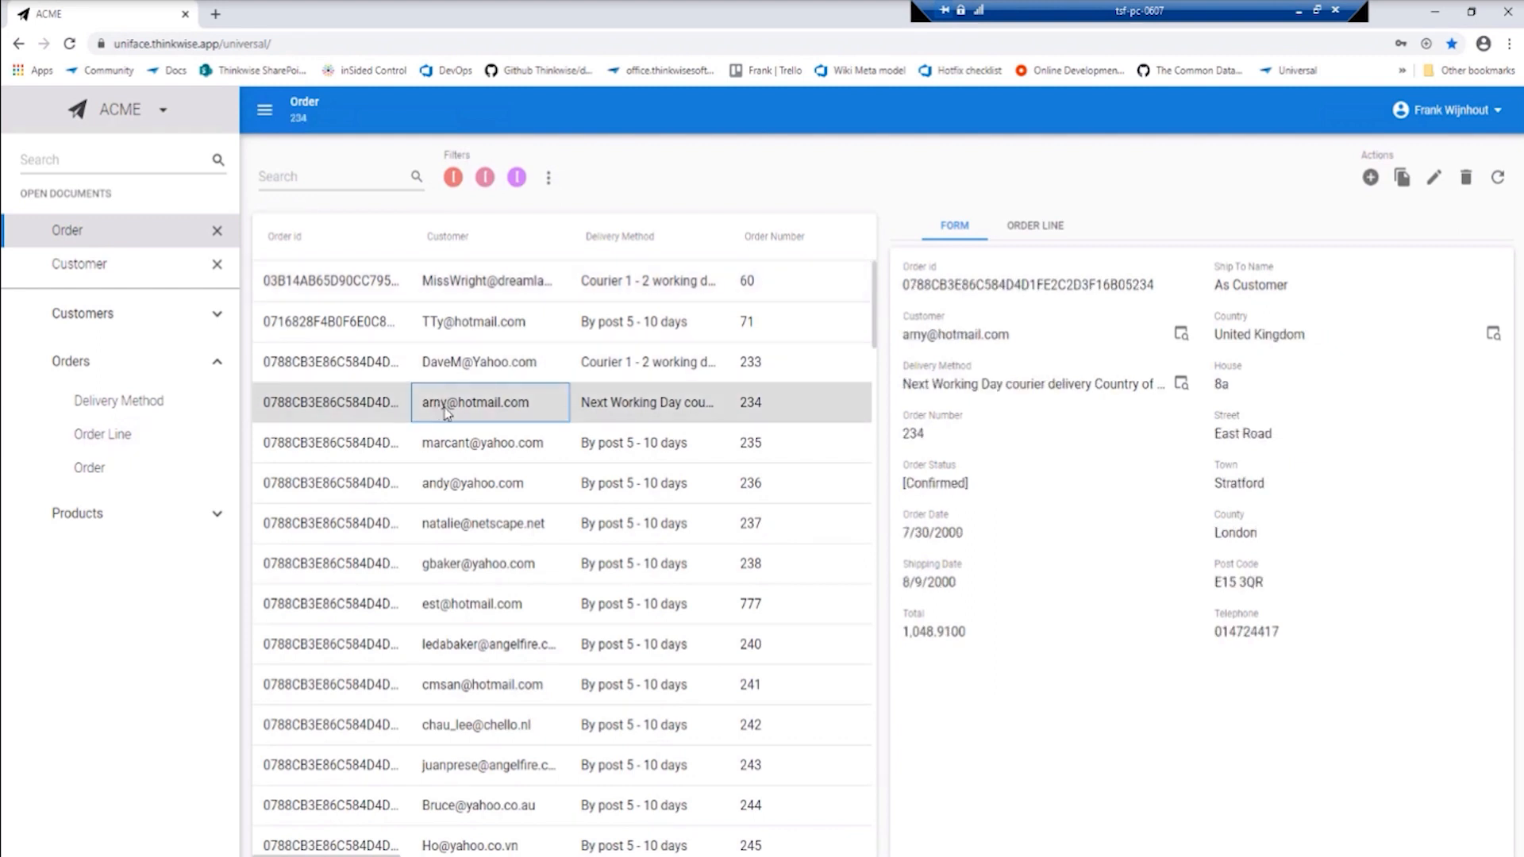
pyautogui.click(1042, 230)
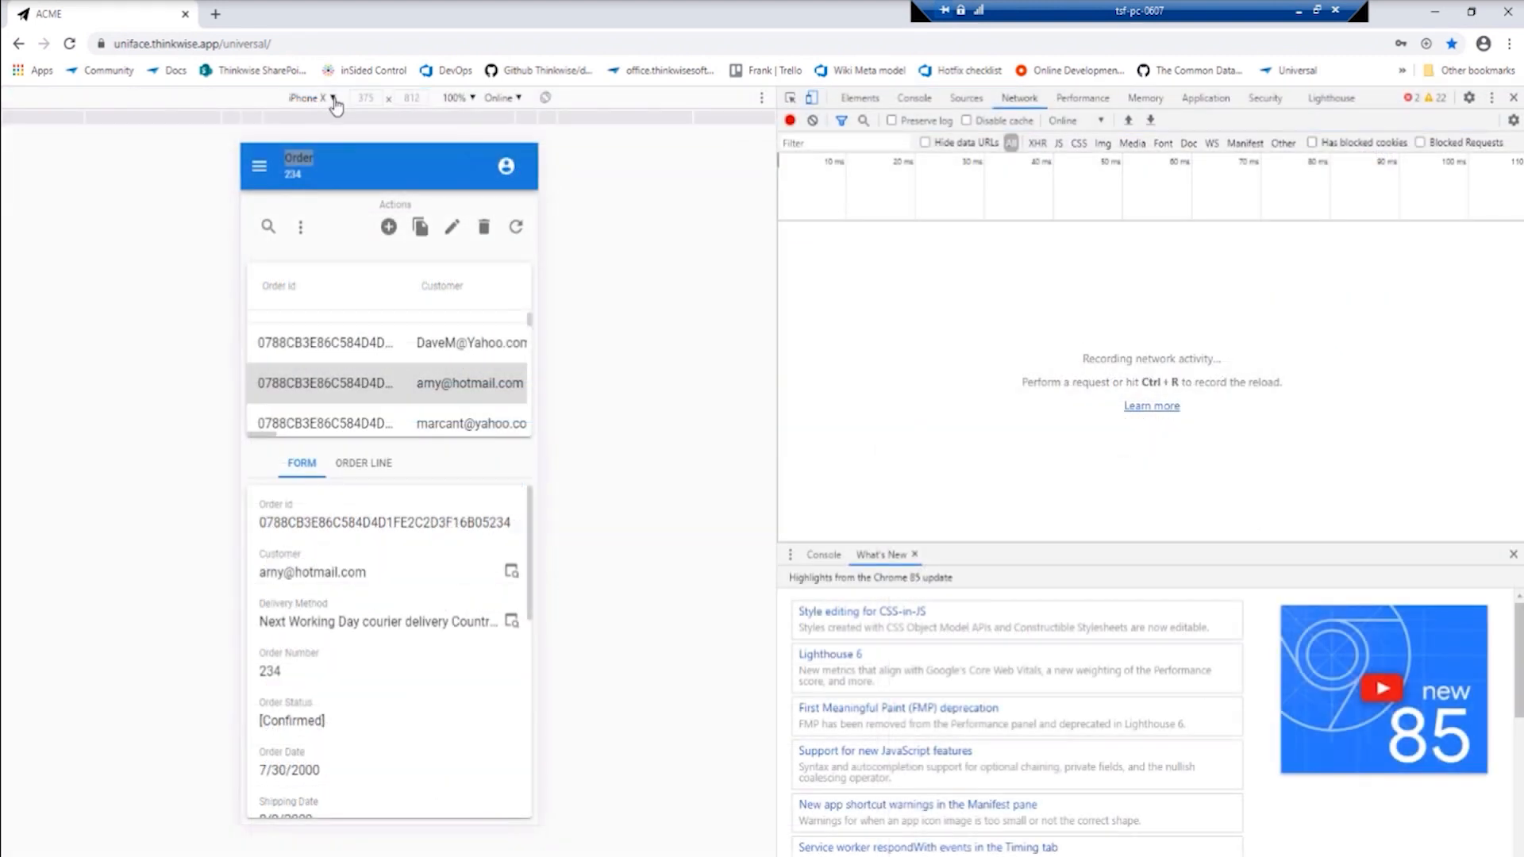
# Set the browser's emulated device to iPad for the Order screen
pyautogui.click(333, 101)
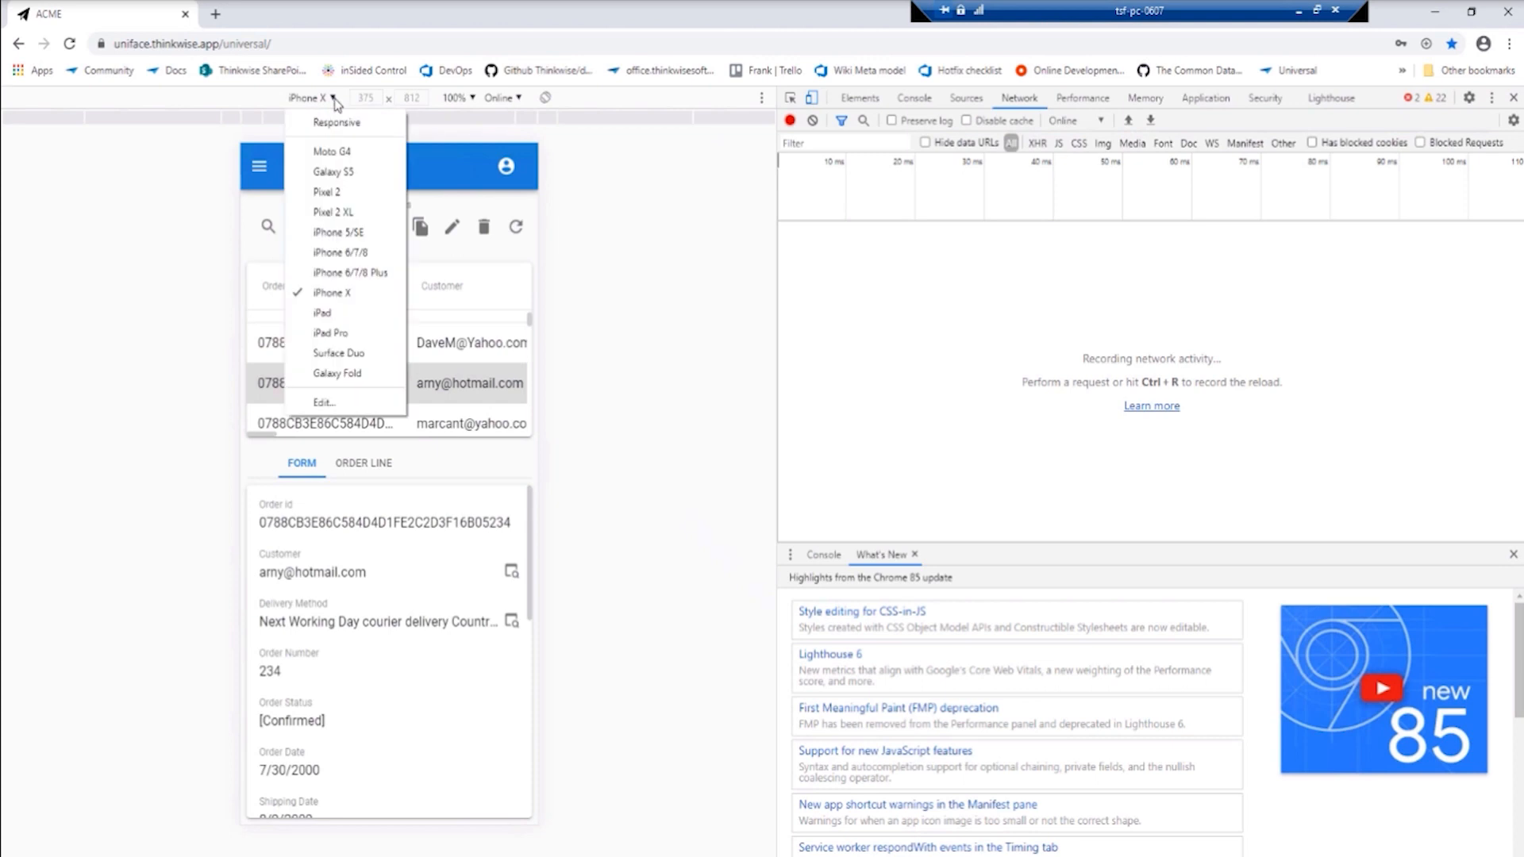
pyautogui.click(324, 314)
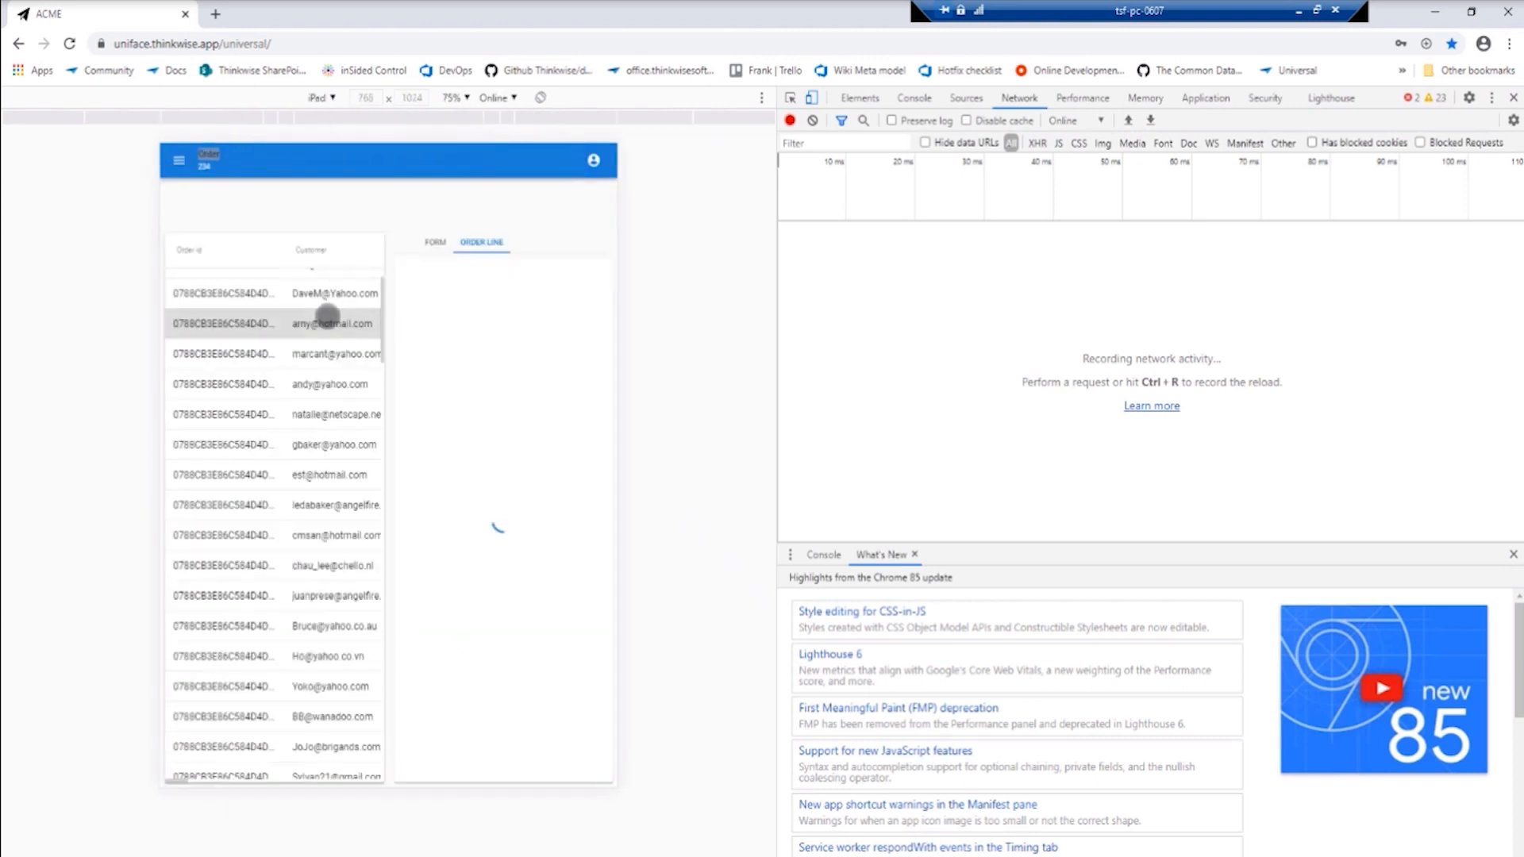